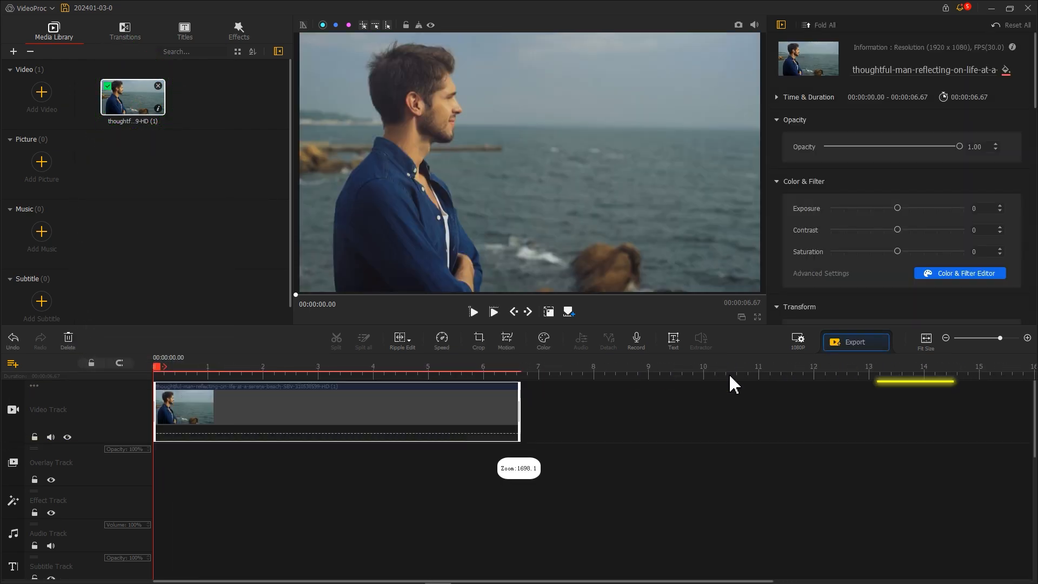
# Step: Split the beach video clip at 00:00:03.00 on the video track
pyautogui.moveTo(156, 367); pyautogui.dragTo(324, 371)
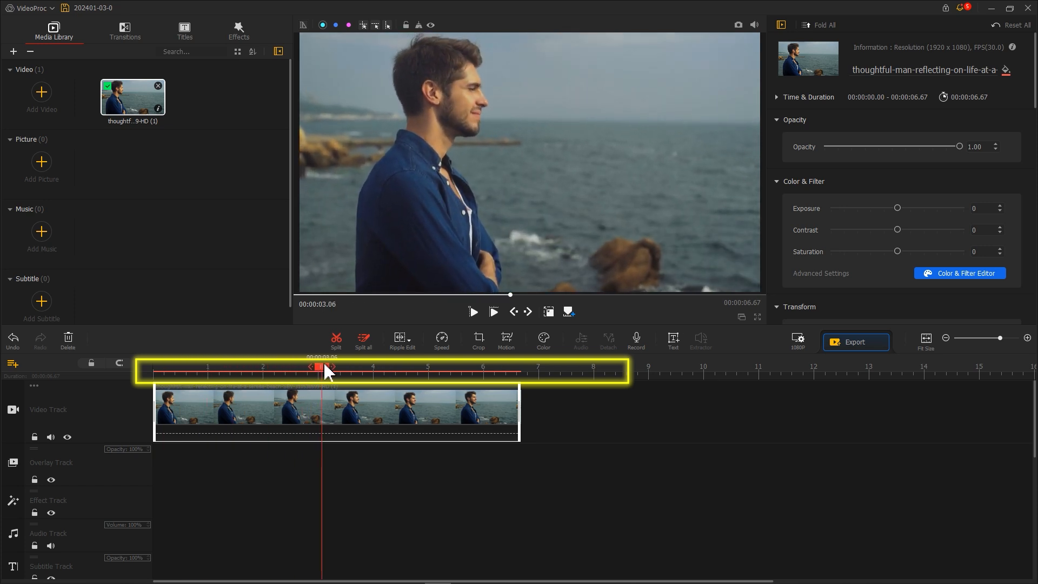
pyautogui.click(337, 346)
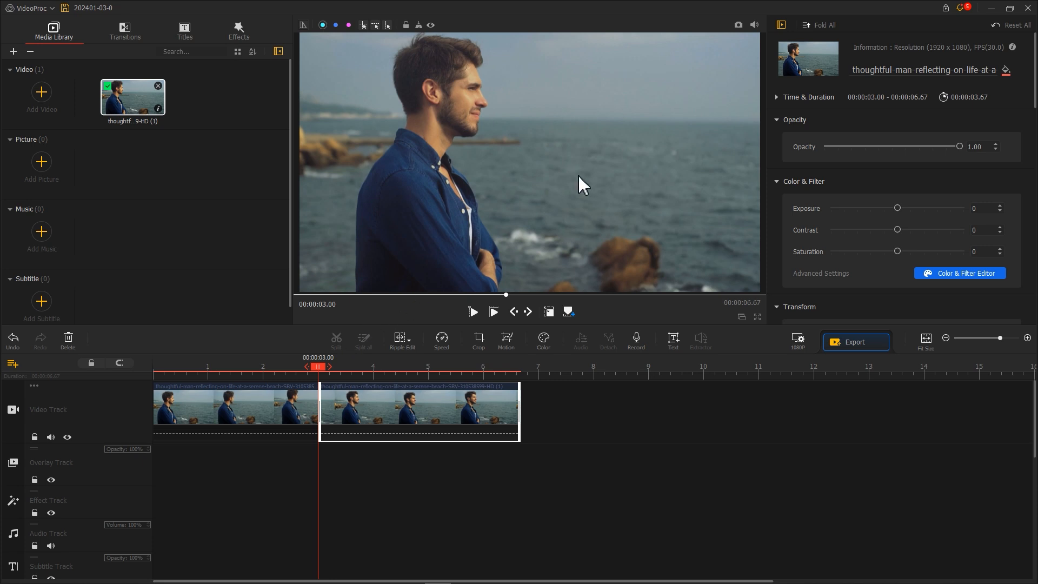
# Step: Take a snapshot of the frame at the split and import 202401-03-0.png into the media library
pyautogui.click(739, 25)
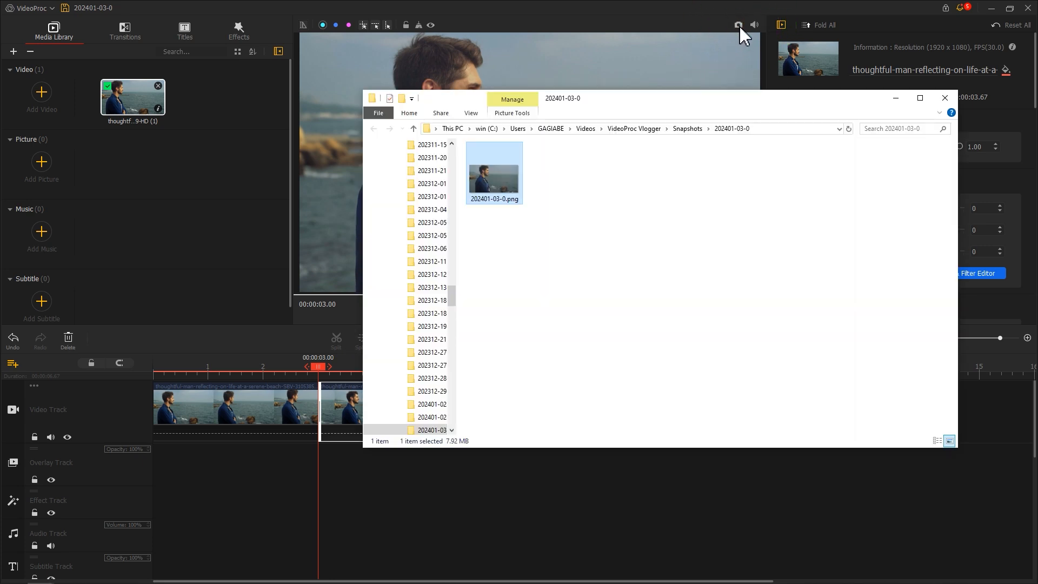
pyautogui.click(496, 189)
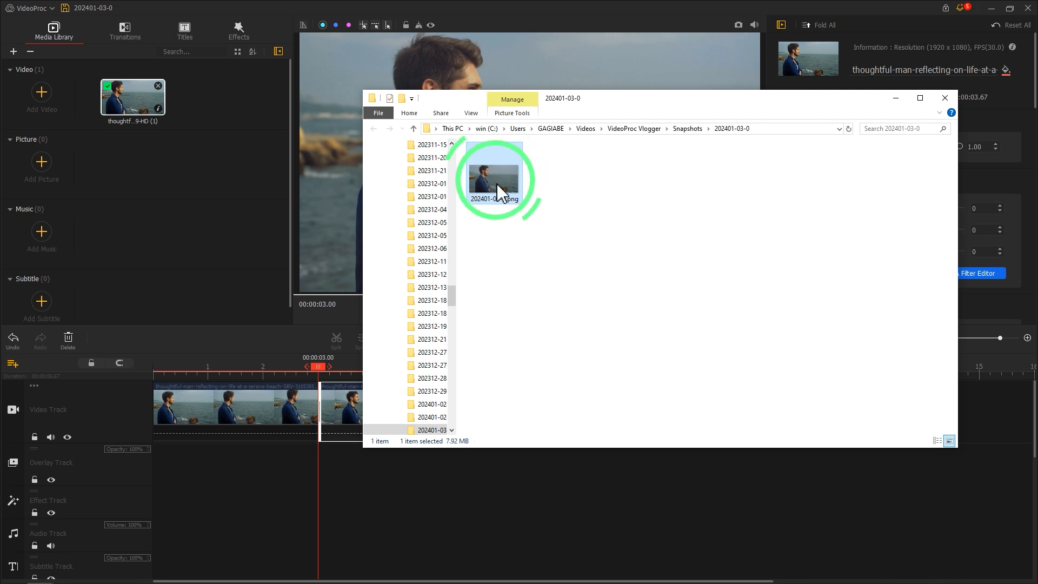
pyautogui.moveTo(498, 192); pyautogui.dragTo(227, 222)
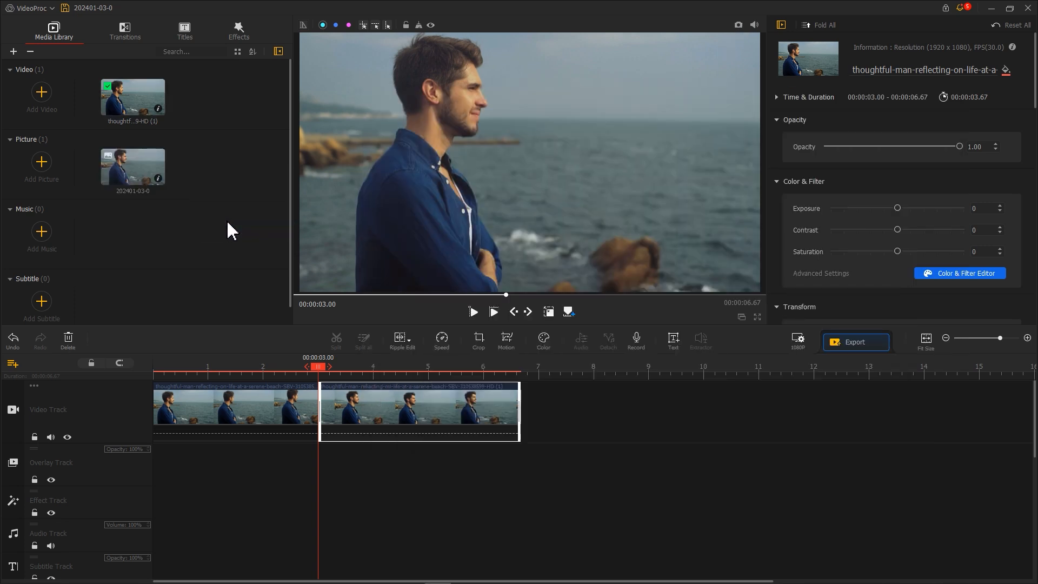
# Step: Delete the clip portion before the split and move the remaining portion to the overlay track, starting at about 11 seconds
pyautogui.click(233, 417)
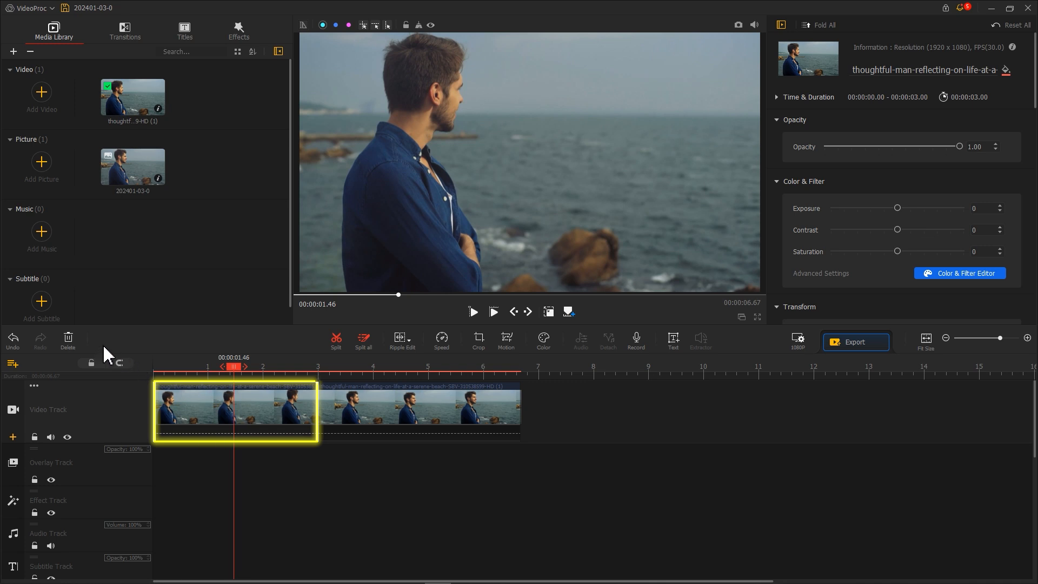
pyautogui.click(67, 341)
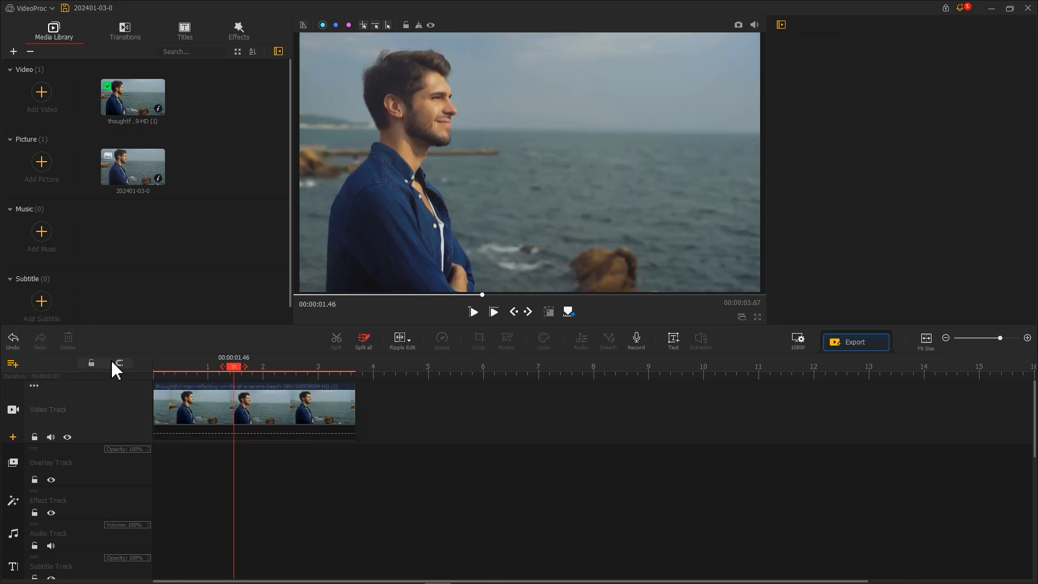
pyautogui.moveTo(197, 417); pyautogui.dragTo(813, 493)
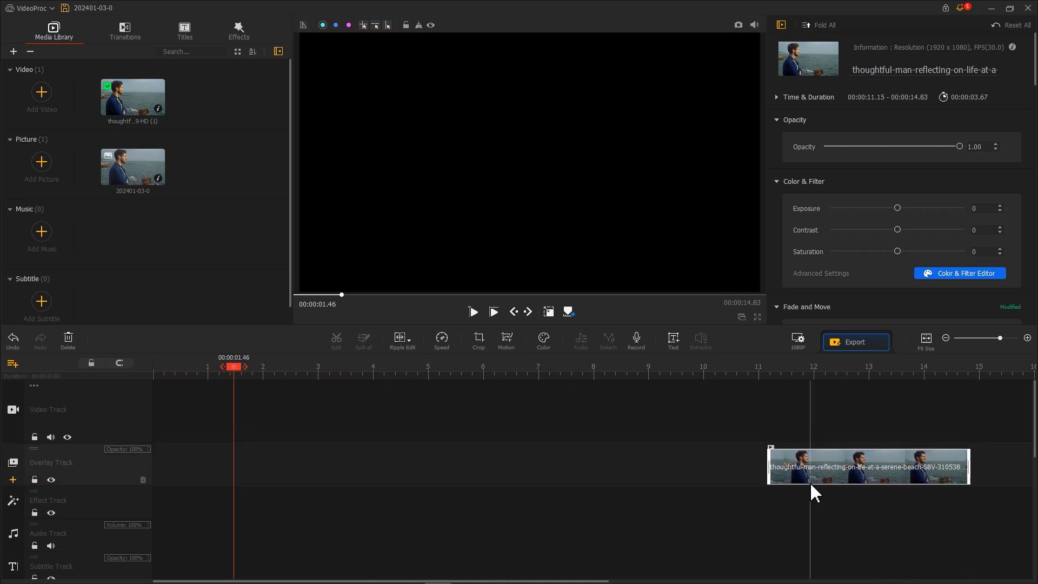
# Step: Place the snapshot 202401-03-0 at the start of both the video and overlay tracks, and fit the overlay copy to the screen height
pyautogui.click(161, 165)
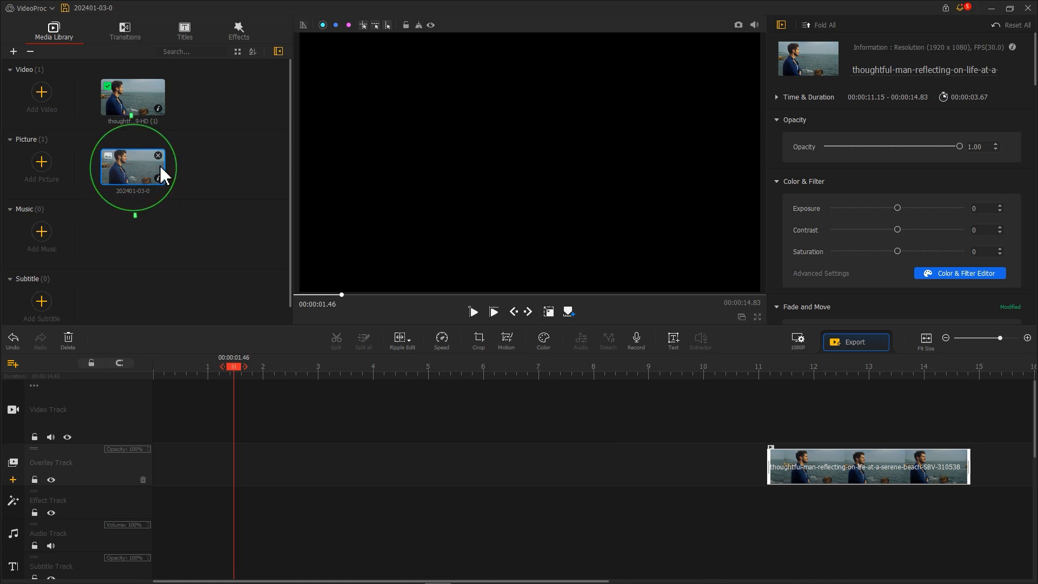
pyautogui.moveTo(160, 165); pyautogui.dragTo(224, 411)
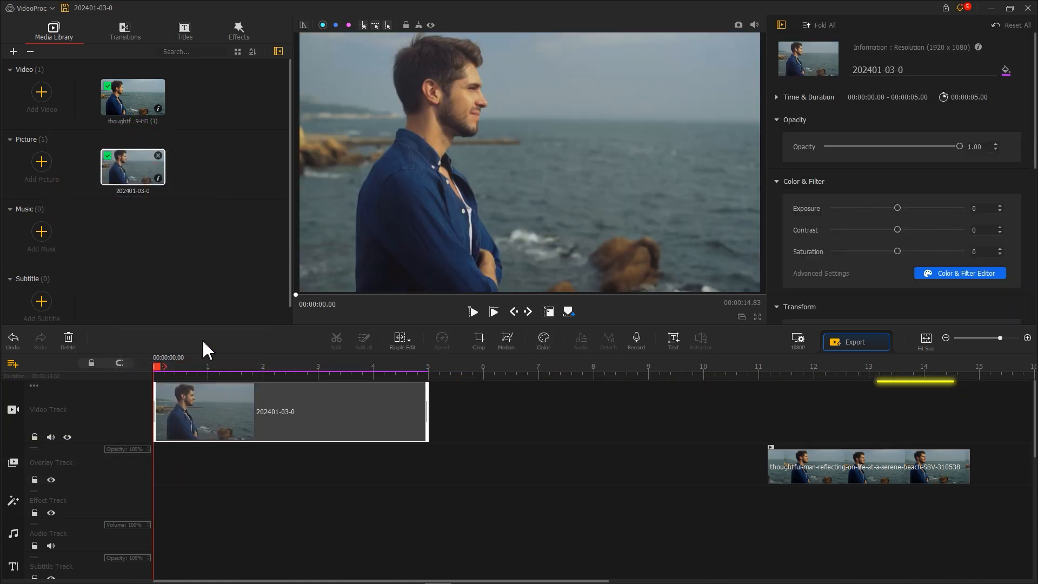
pyautogui.click(132, 176)
pyautogui.moveTo(131, 176); pyautogui.dragTo(137, 481)
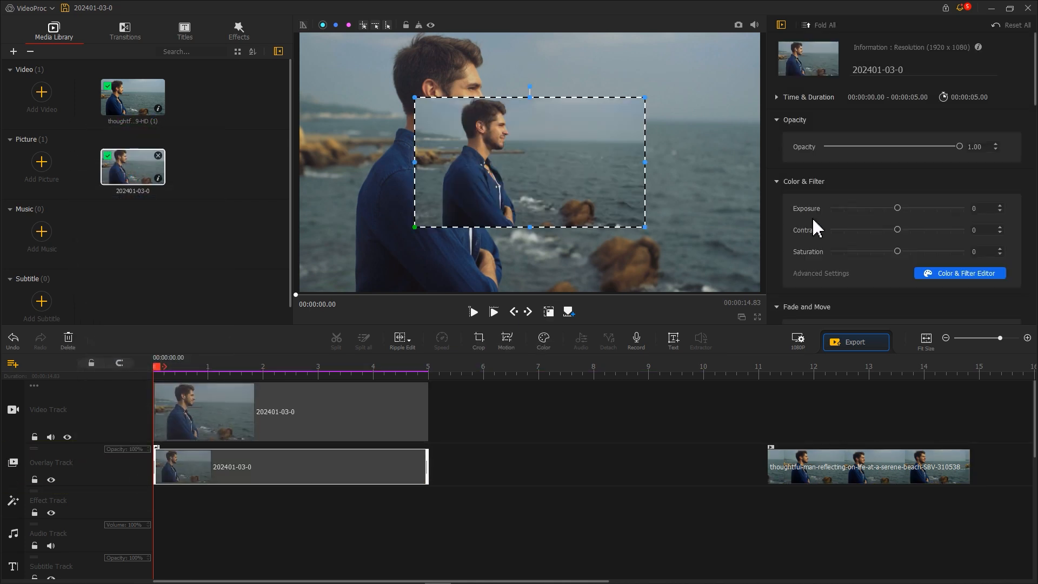
pyautogui.scroll(-10, 852, 215)
pyautogui.click(941, 223)
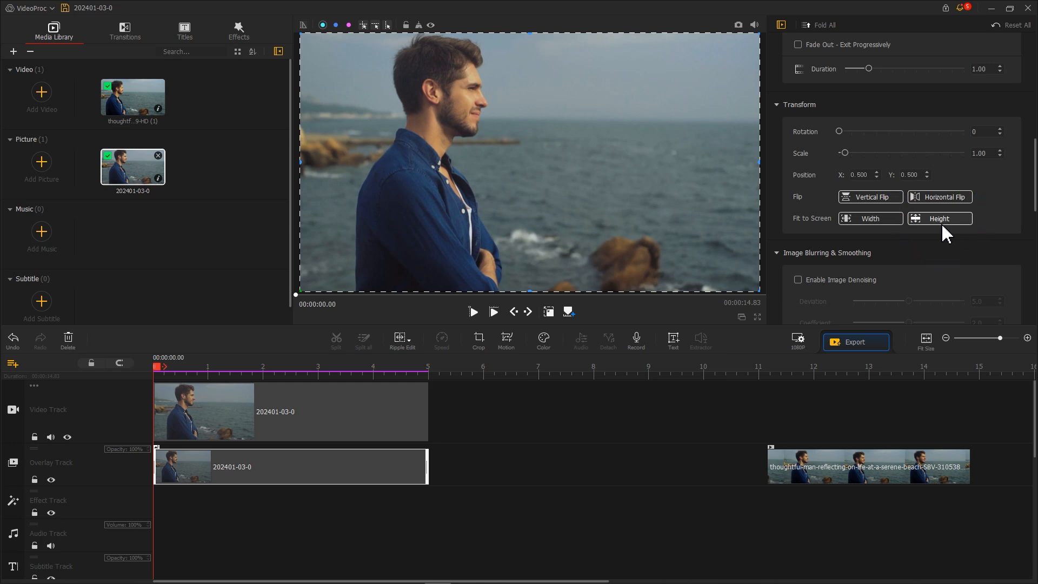
# Step: Set the saturation of the overlay snapshot to -100 in the Color & Filter Editor and apply it
pyautogui.click(550, 338)
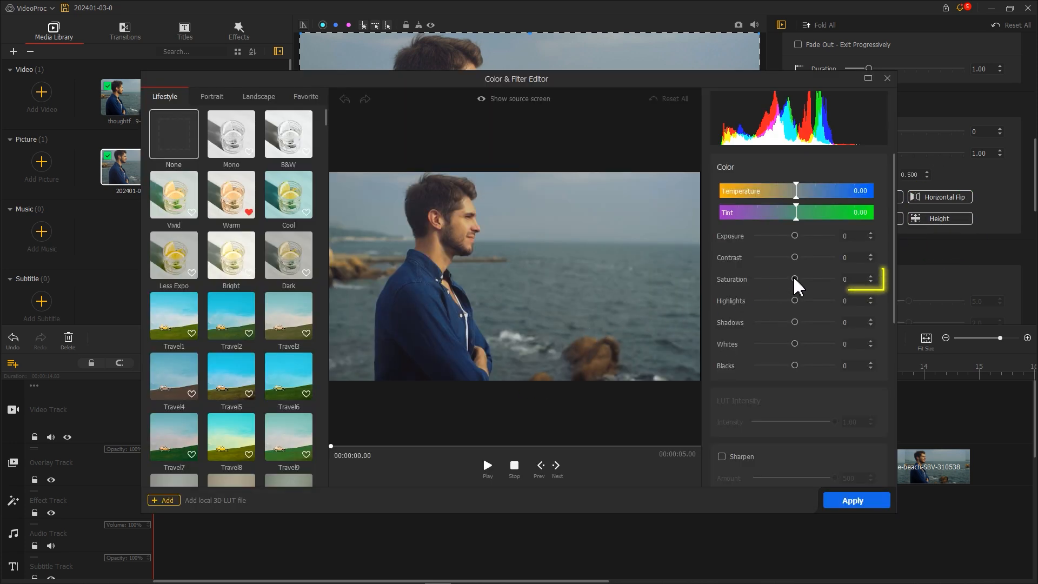
pyautogui.moveTo(795, 279); pyautogui.dragTo(726, 278)
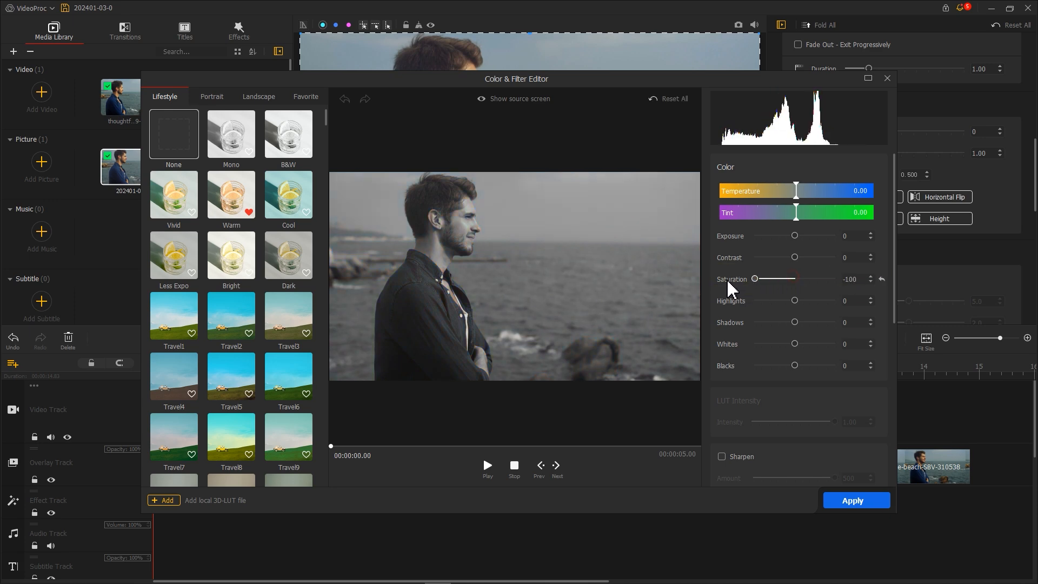
pyautogui.click(852, 501)
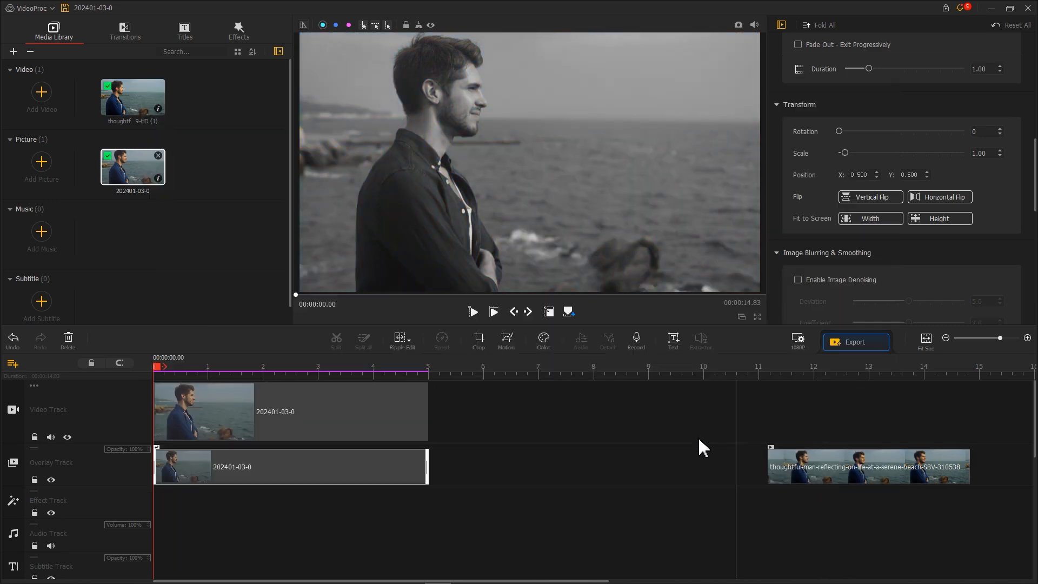
# Step: Set the saturation of the video-track snapshot to -100 in the Color & Filter Editor and apply it
pyautogui.click(199, 427)
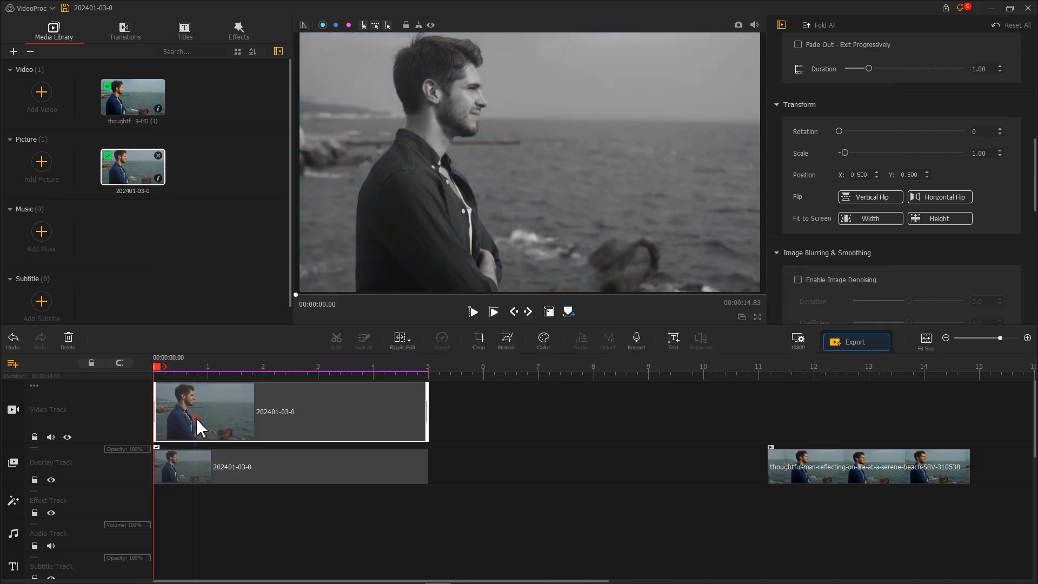
pyautogui.click(546, 336)
pyautogui.moveTo(794, 279); pyautogui.dragTo(739, 283)
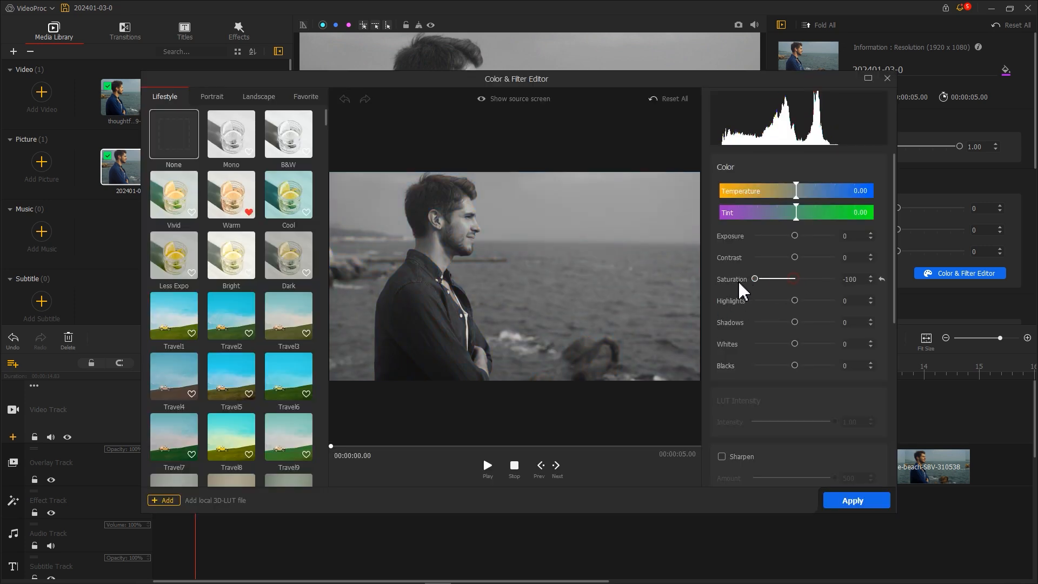
pyautogui.click(860, 502)
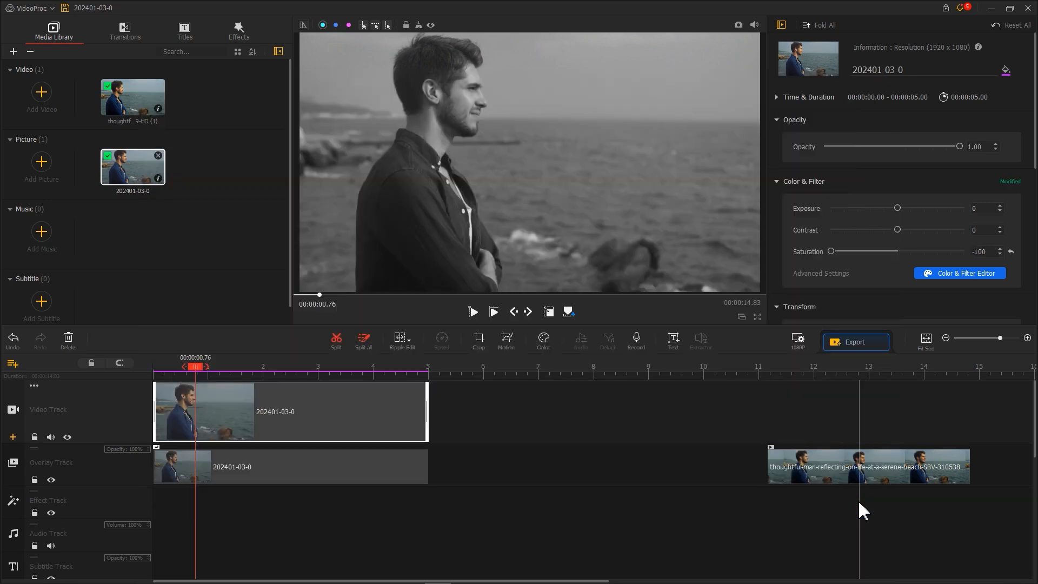
# Step: Apply the Divide blend mode to the snapshot on the overlay track
pyautogui.click(192, 471)
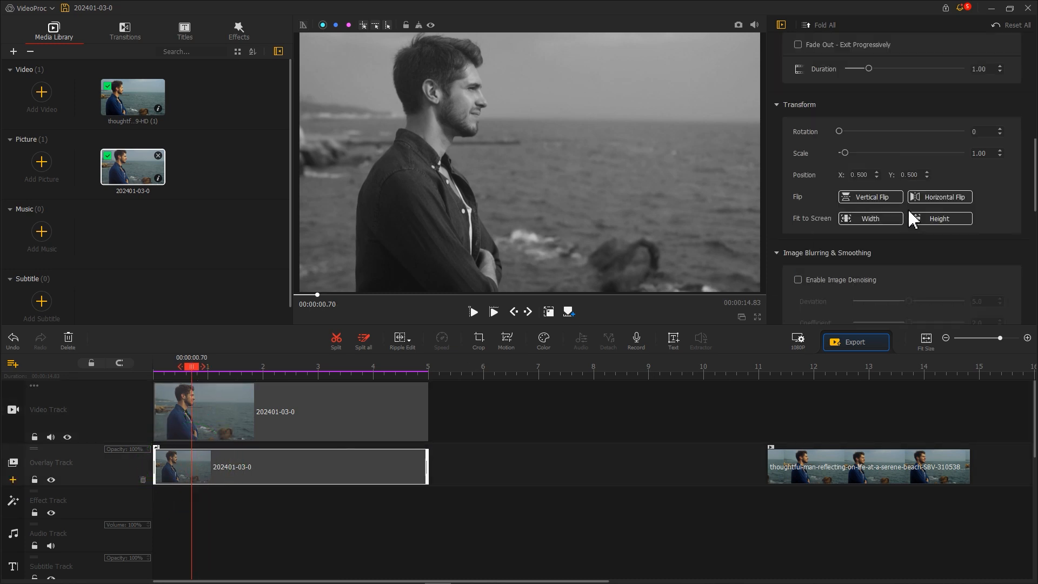
pyautogui.scroll(-8, 911, 219)
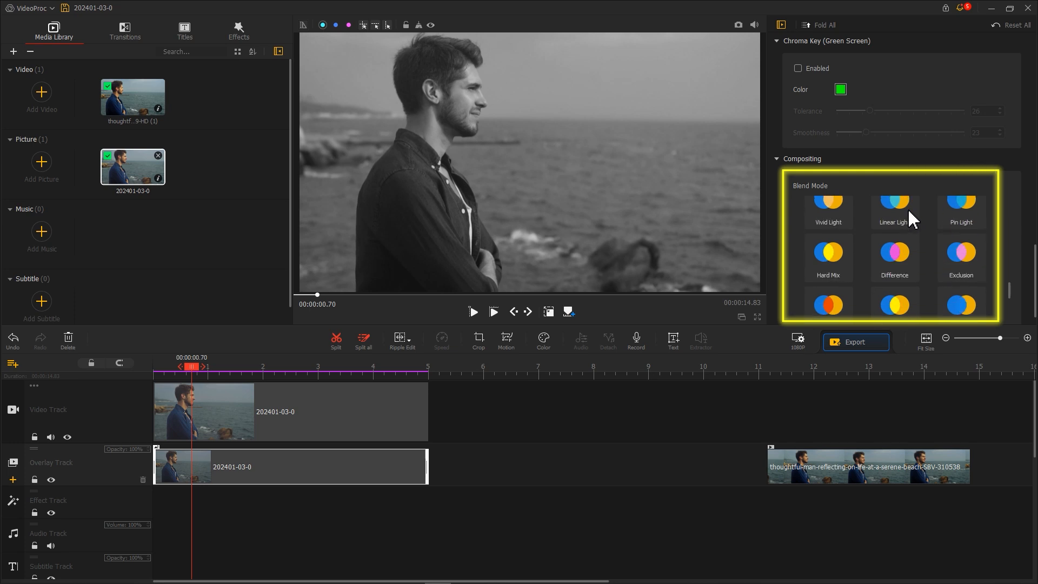
pyautogui.scroll(-1, 912, 219)
pyautogui.click(894, 234)
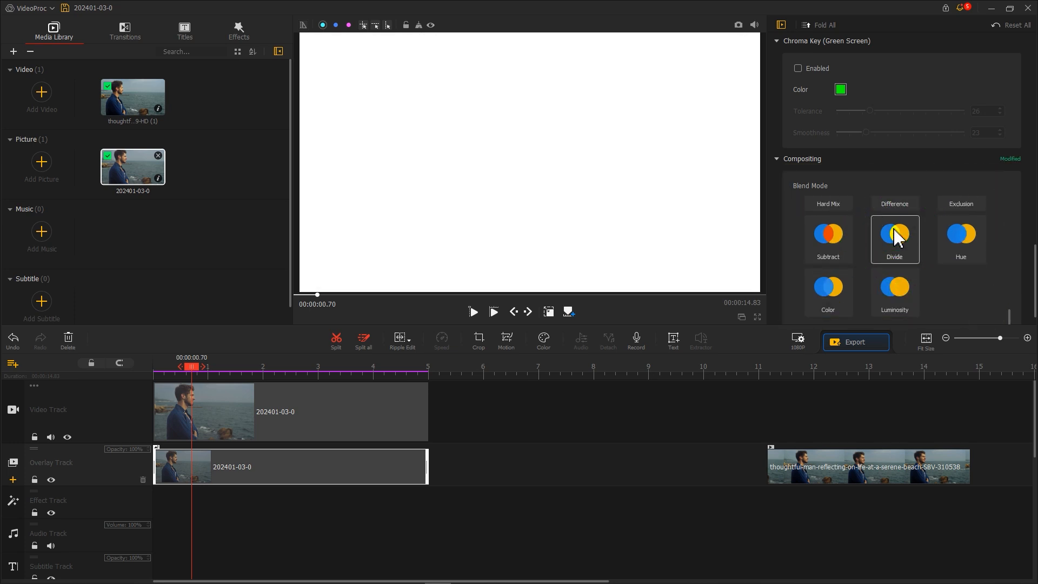
# Step: Set the overlay snapshot's scale to 1.04 and its position to X 0.497, Y 0.502
pyautogui.scroll(8, 809, 182)
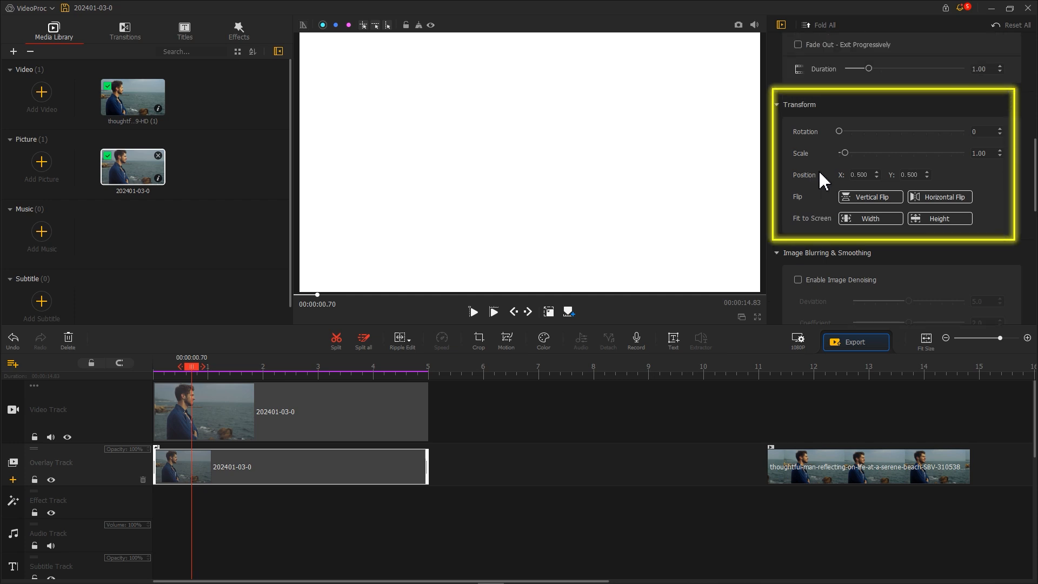
pyautogui.click(999, 151)
pyautogui.click(1001, 153)
pyautogui.click(1001, 153)
pyautogui.click(1001, 153)
pyautogui.click(877, 177)
pyautogui.click(876, 178)
pyautogui.click(876, 177)
pyautogui.click(927, 172)
pyautogui.click(927, 172)
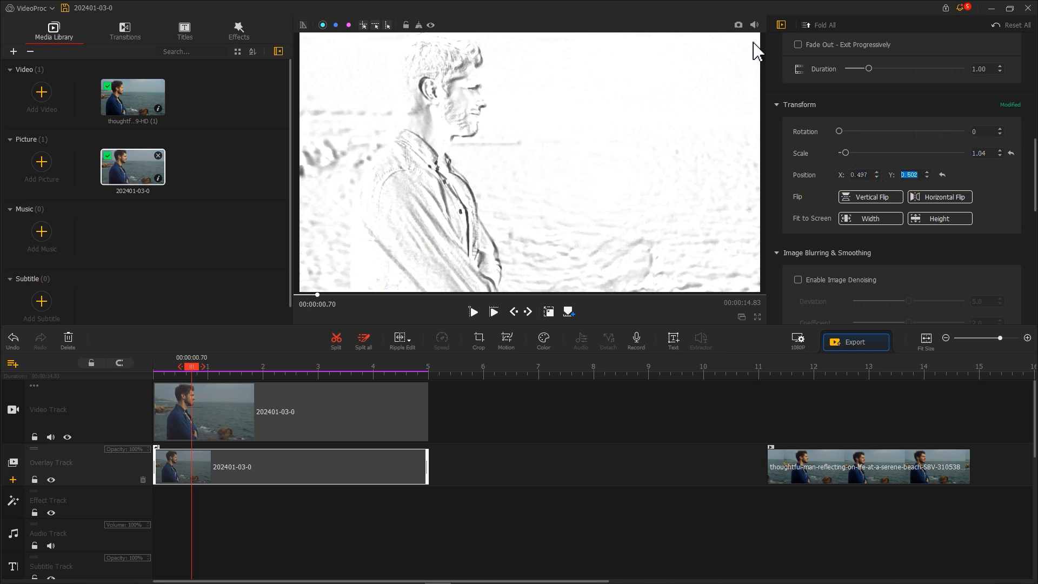
# Step: Take a snapshot of the sketch effect and import 202401-03-0_0.png into the media library
pyautogui.click(738, 26)
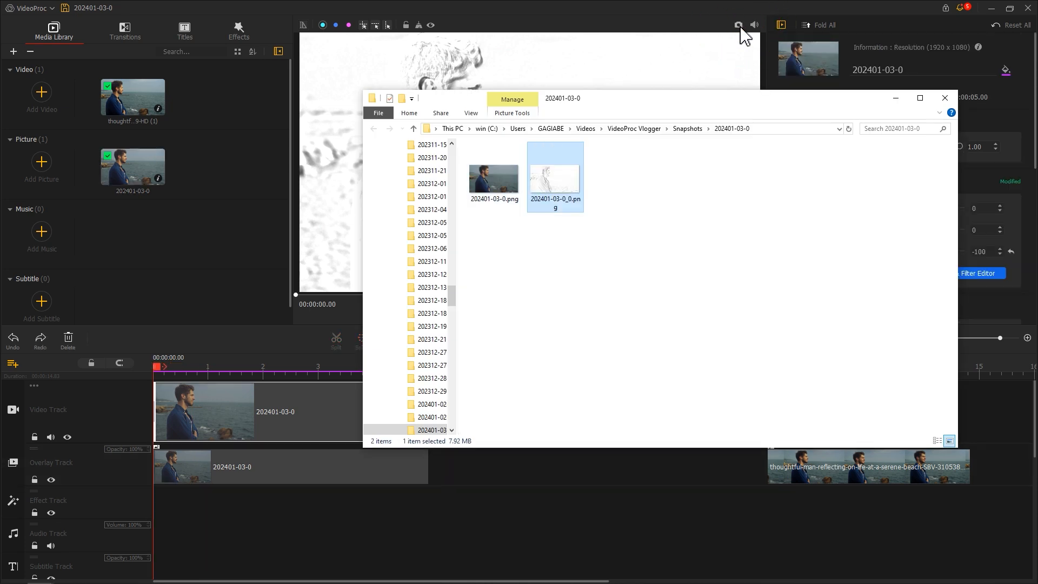
pyautogui.moveTo(539, 187); pyautogui.dragTo(204, 213)
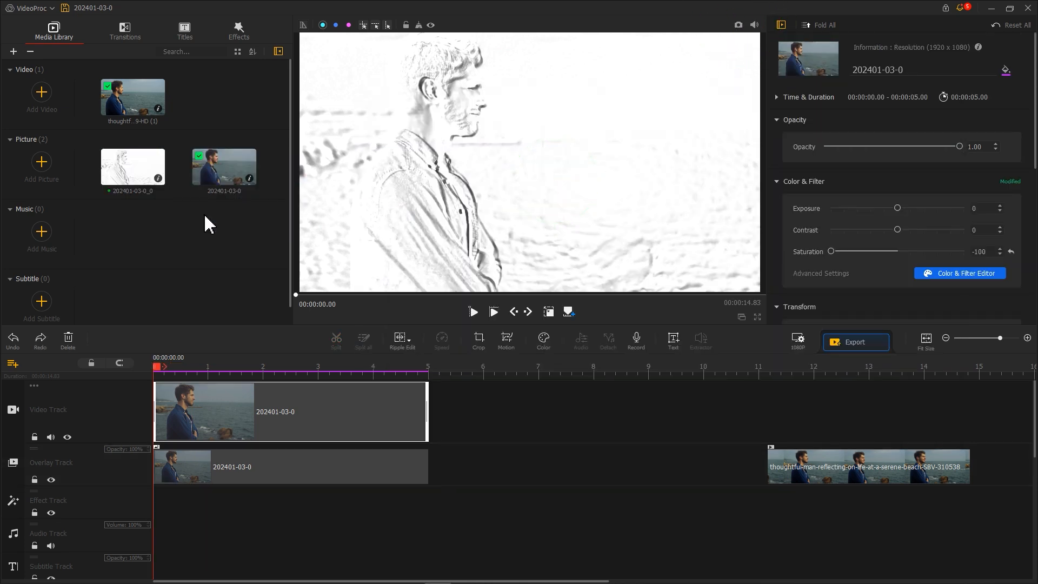
# Step: Delete the original snapshot from both the video track and the overlay track
pyautogui.click(215, 367)
pyautogui.click(68, 341)
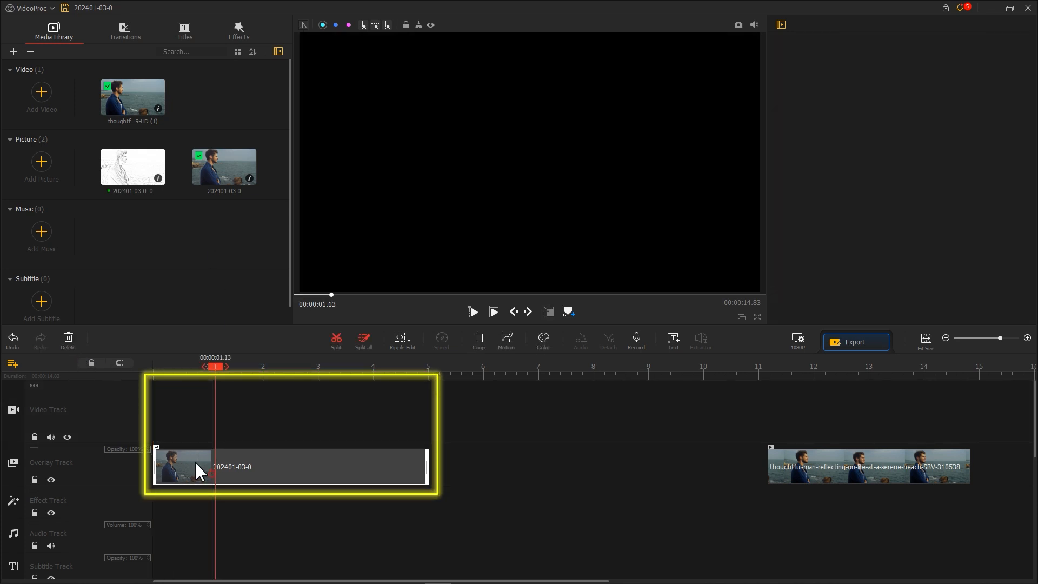
pyautogui.click(211, 478)
pyautogui.click(68, 341)
# Step: Import the notepad-on-desk picture and place it at the start of the video track, fitted to the screen width
pyautogui.moveTo(1027, 184); pyautogui.dragTo(193, 221)
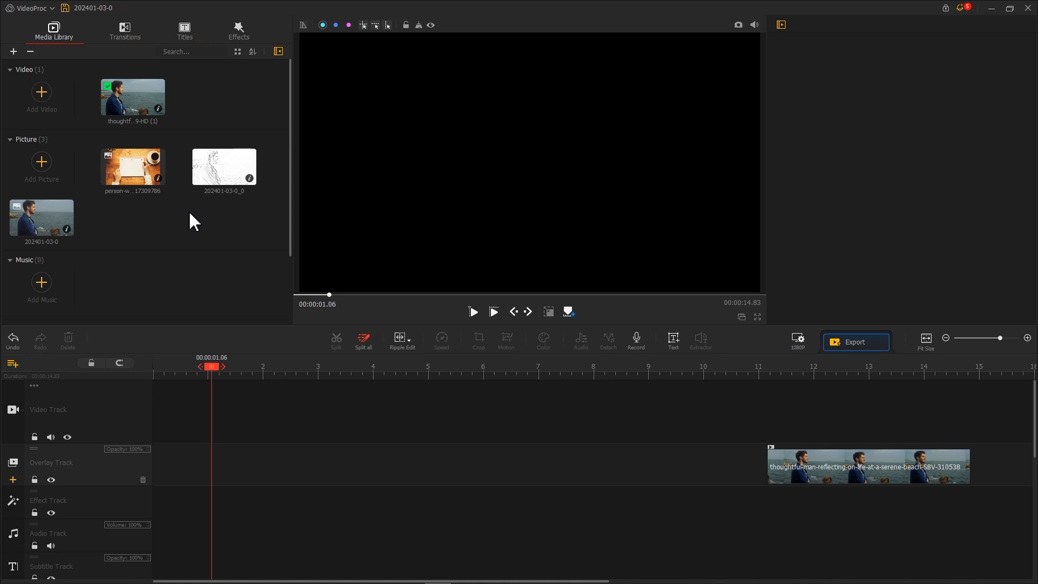
pyautogui.moveTo(147, 170); pyautogui.dragTo(168, 406)
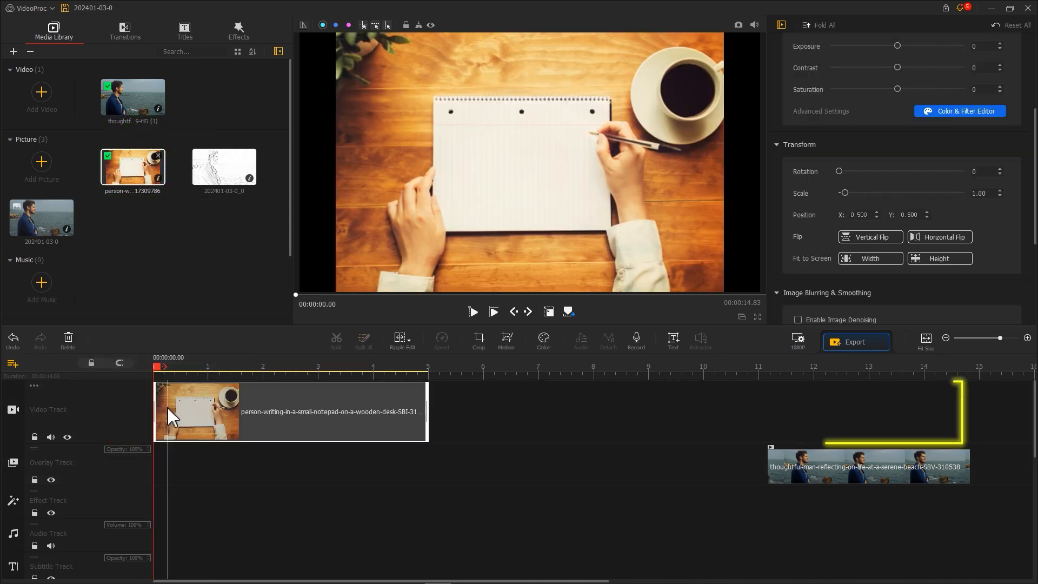
pyautogui.click(854, 261)
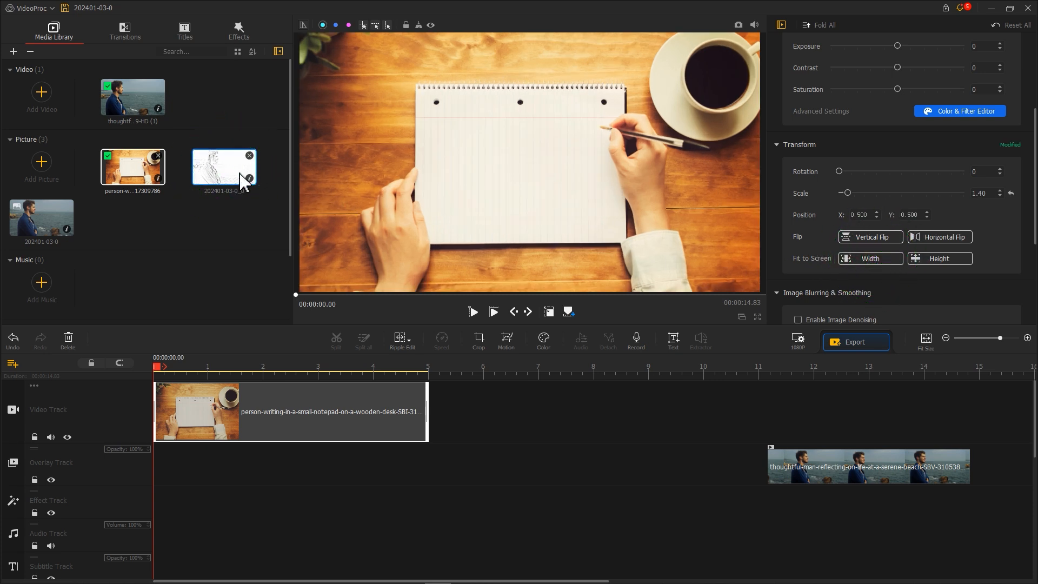
# Step: Place the sketch picture 202401-03-0_0 at the start of the overlay track and apply the Multiply blend mode
pyautogui.moveTo(240, 178); pyautogui.dragTo(173, 466)
pyautogui.scroll(-12, 786, 255)
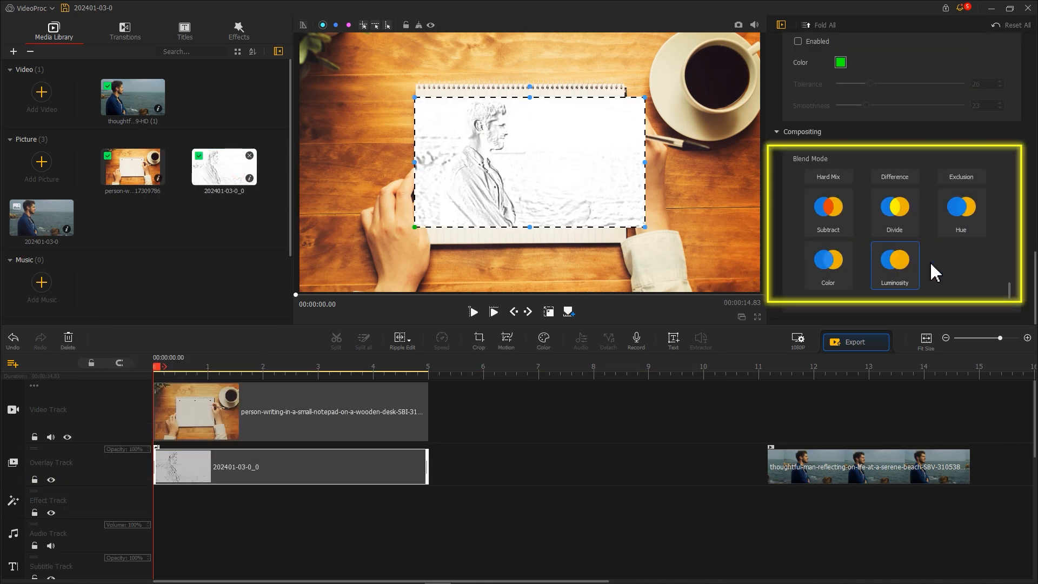
pyautogui.scroll(6, 929, 261)
pyautogui.scroll(1, 935, 273)
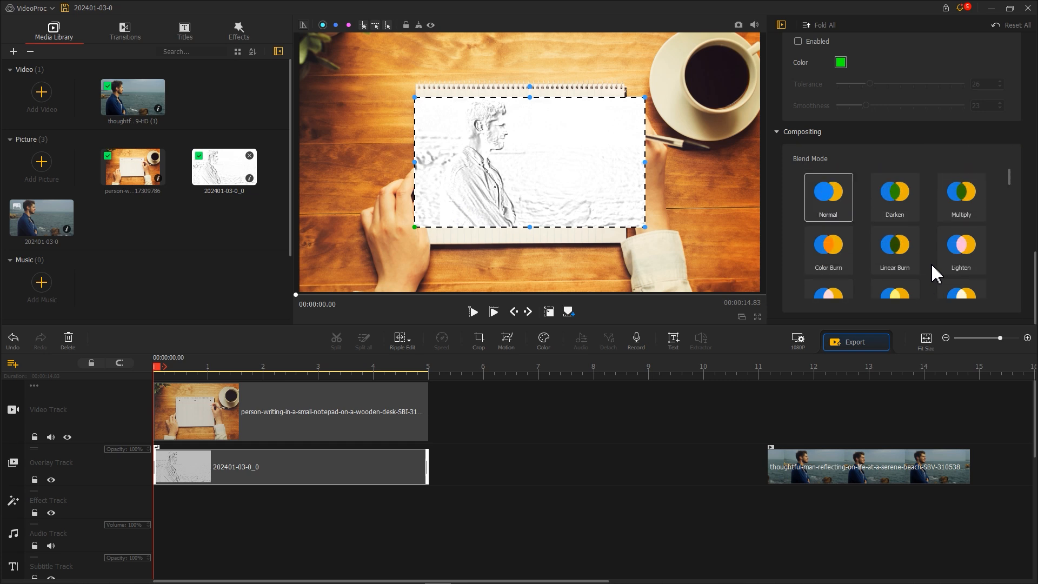
pyautogui.click(965, 211)
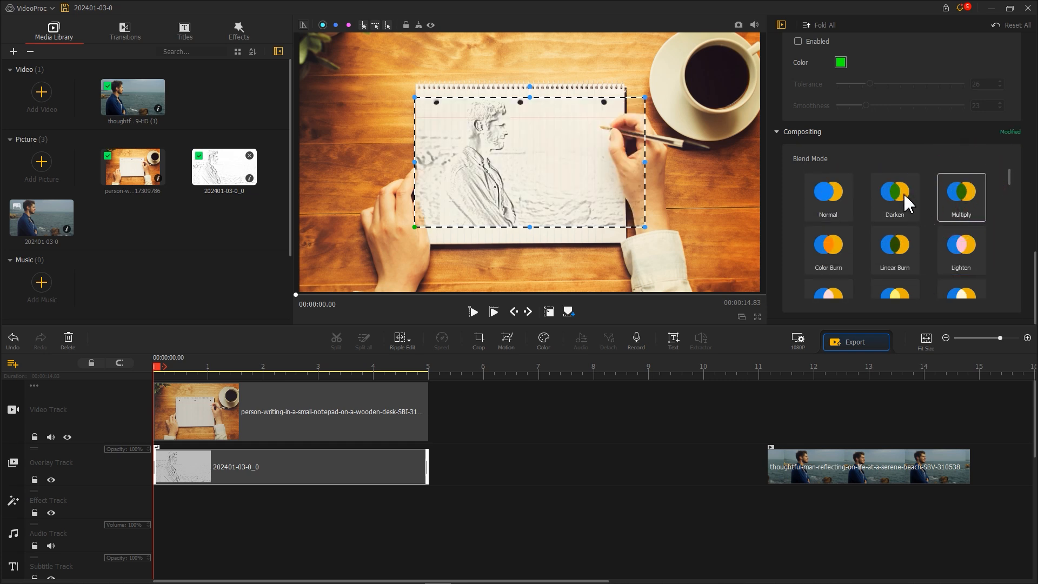
# Step: Move and shrink the sketch overlay in the preview so that it fits on the notepad page
pyautogui.moveTo(546, 156); pyautogui.dragTo(561, 172)
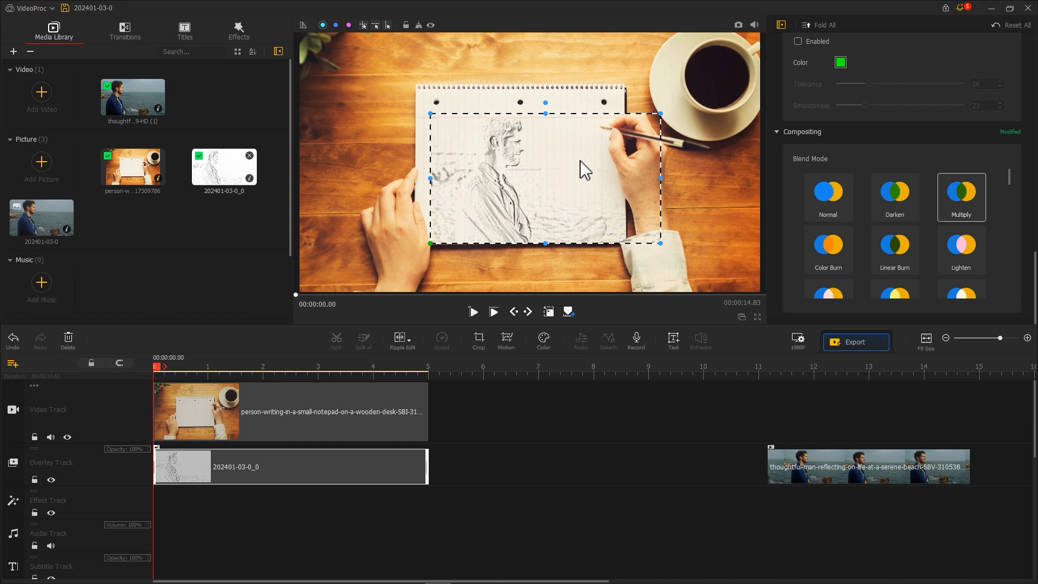
pyautogui.moveTo(660, 114); pyautogui.dragTo(610, 142)
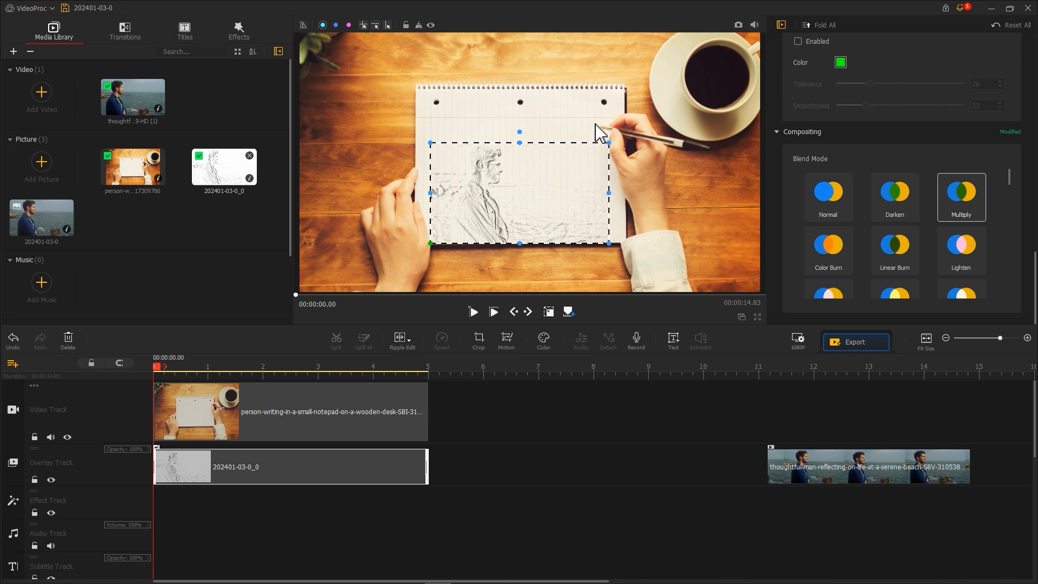
# Step: Crop thin strips off the sketch overlay's upper and right edges, down to about 1908 x 1071, and apply the crop
pyautogui.click(479, 342)
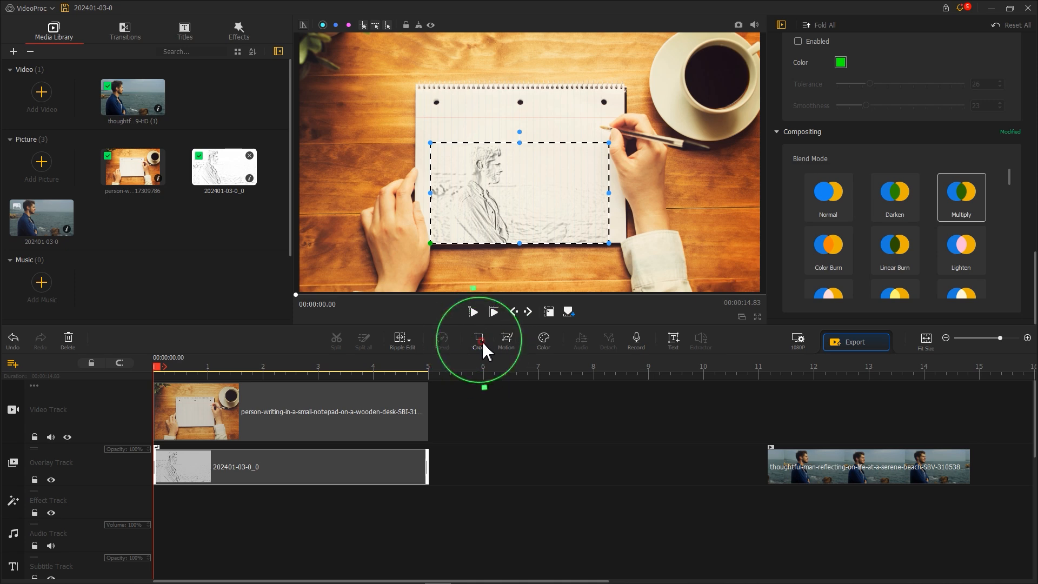
pyautogui.moveTo(334, 135); pyautogui.dragTo(337, 137)
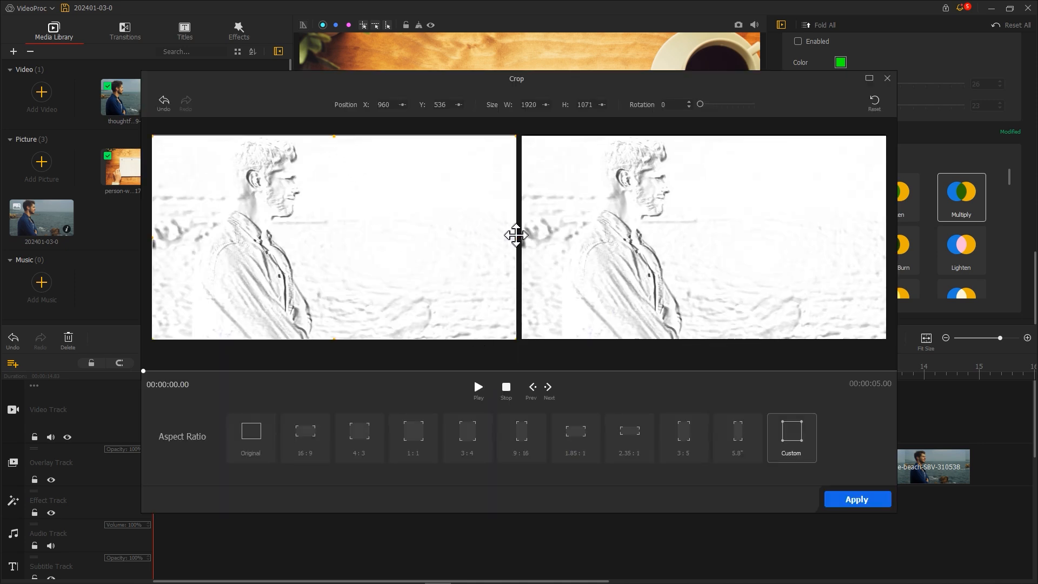
pyautogui.moveTo(514, 238); pyautogui.dragTo(512, 238)
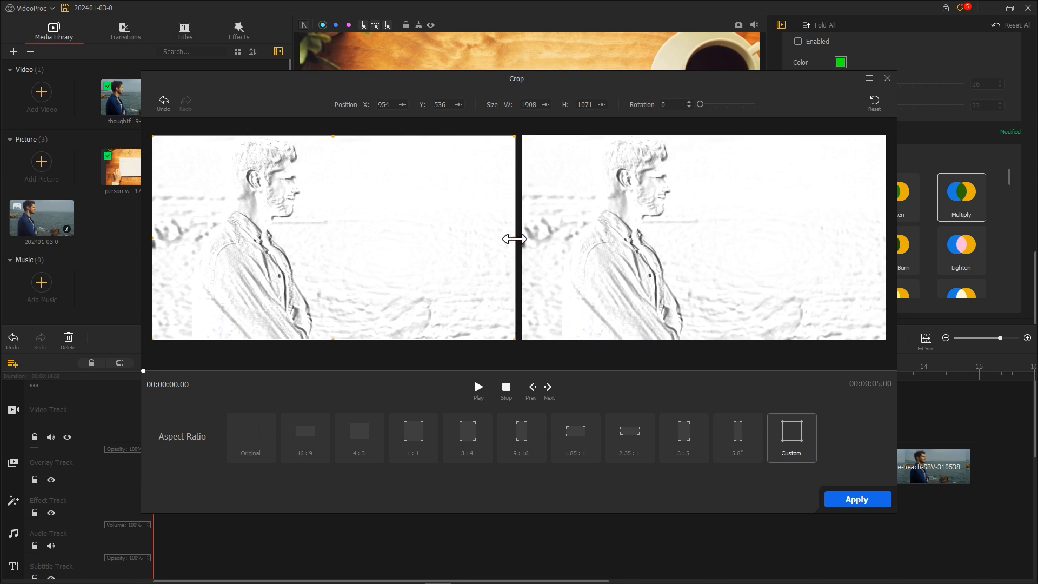
pyautogui.click(844, 500)
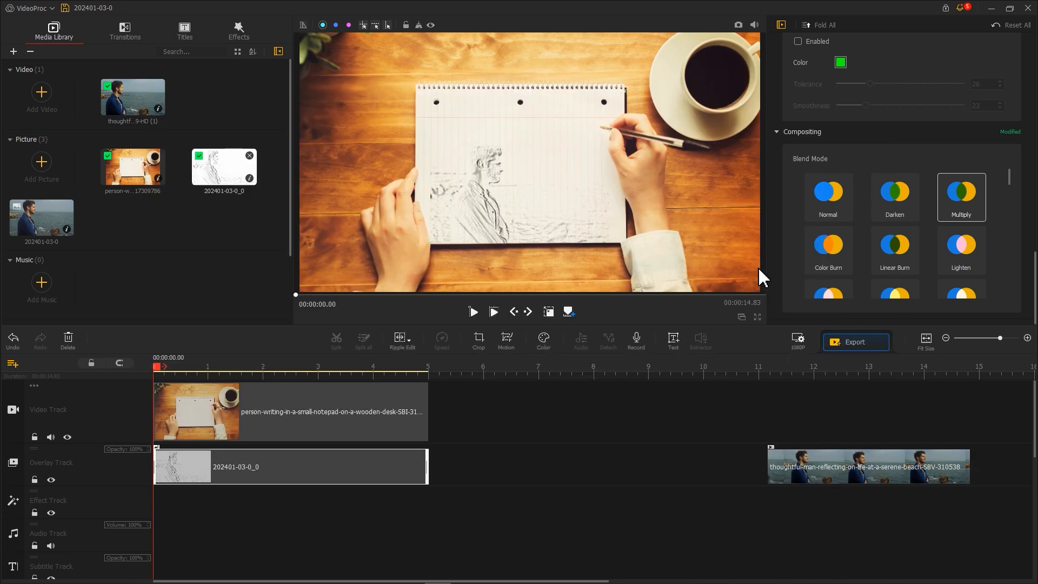
# Step: Adjust the sketch overlay's color to exposure -10, contrast 7 and saturation -47
pyautogui.scroll(15, 892, 158)
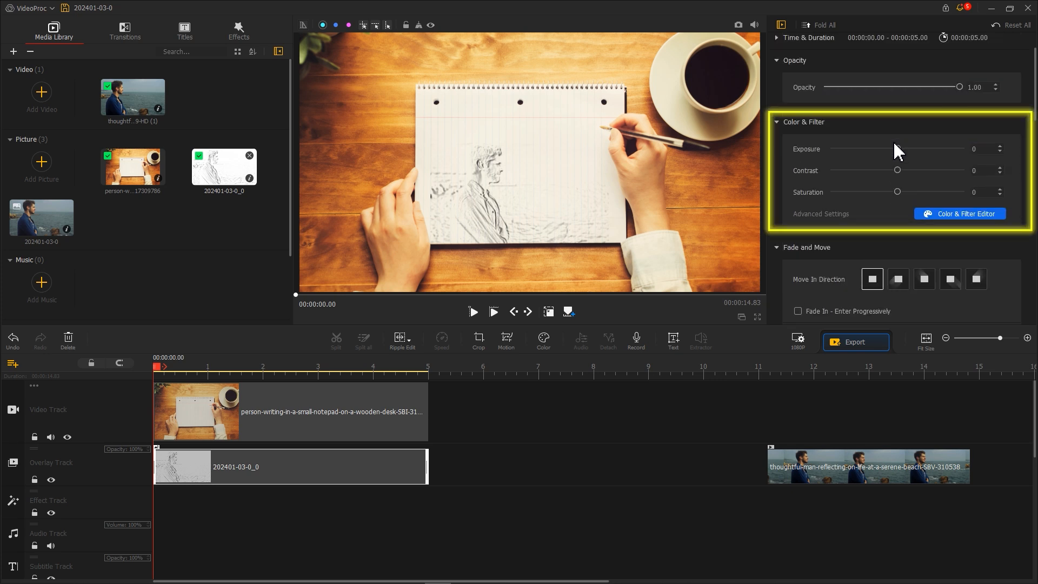
pyautogui.moveTo(897, 170); pyautogui.dragTo(908, 179)
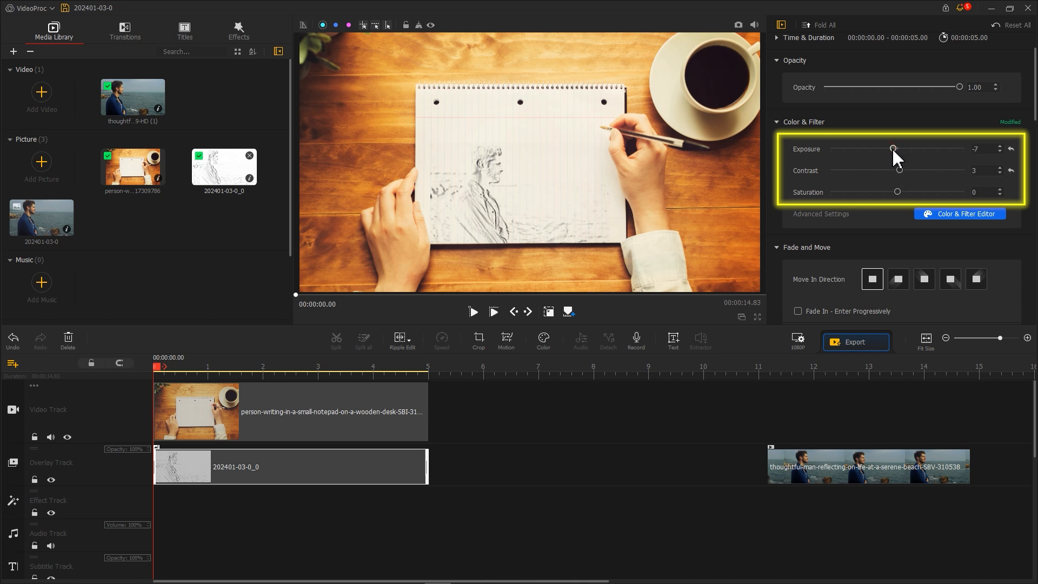
pyautogui.moveTo(901, 192); pyautogui.dragTo(866, 193)
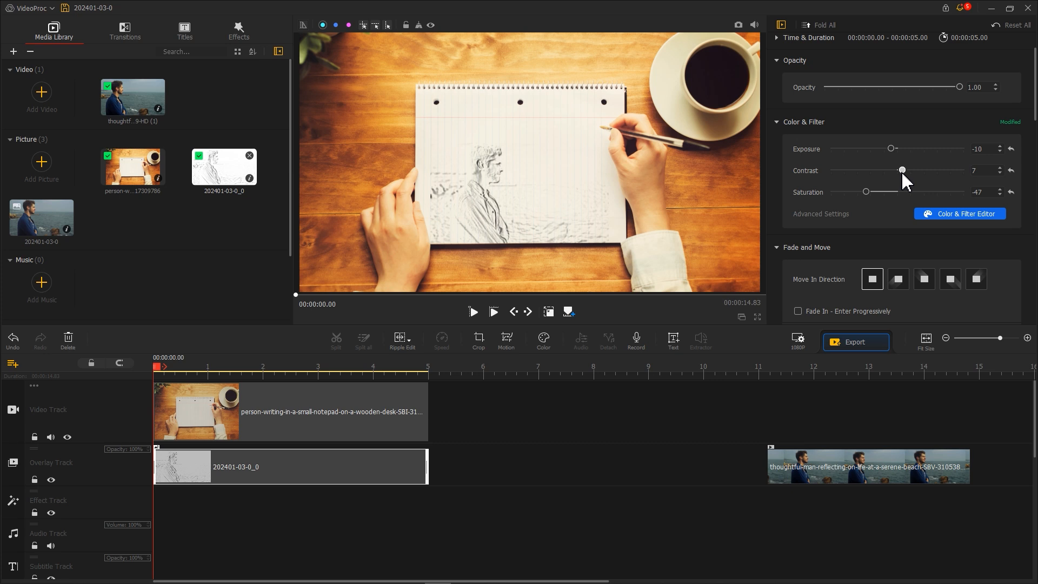
# Step: Take a snapshot of the combined notepad and sketch preview and import it into the media library
pyautogui.click(739, 26)
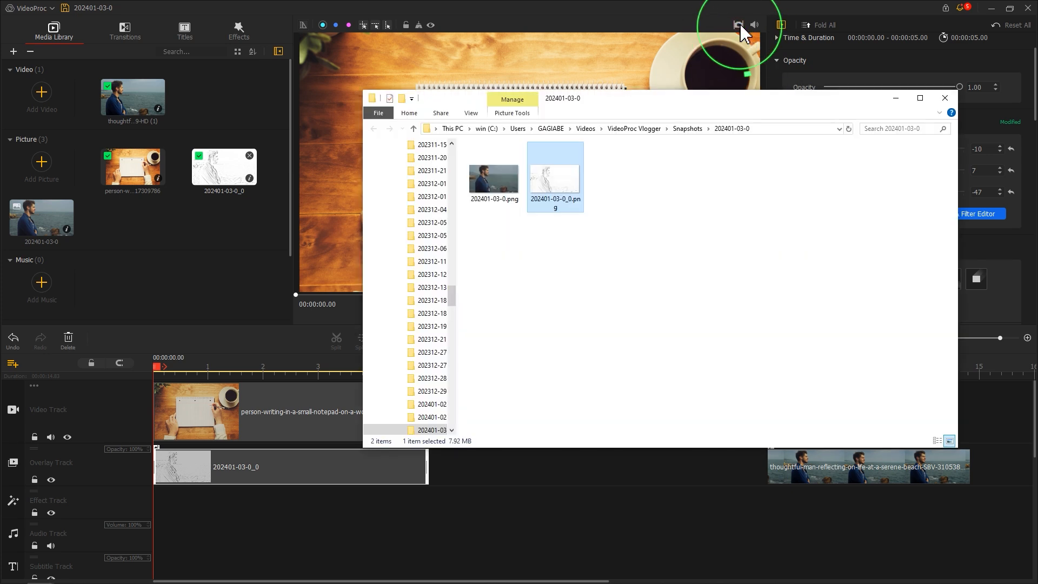
pyautogui.moveTo(635, 183); pyautogui.dragTo(216, 234)
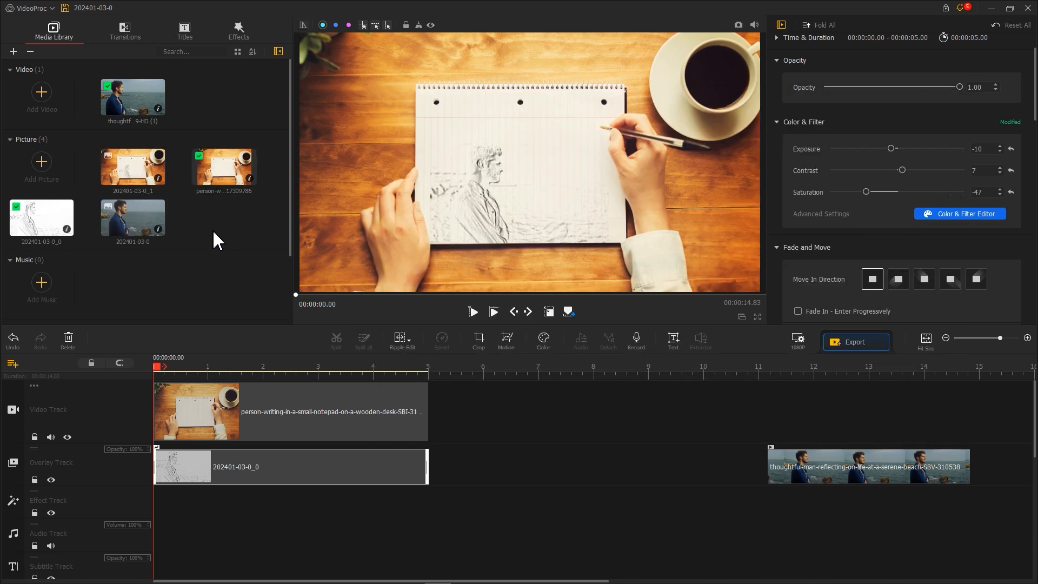
# Step: Replace the notepad picture and sketch overlay on the timeline with the snapshot 202401-03-0_1 at the start of the video track
pyautogui.click(187, 403)
pyautogui.click(68, 339)
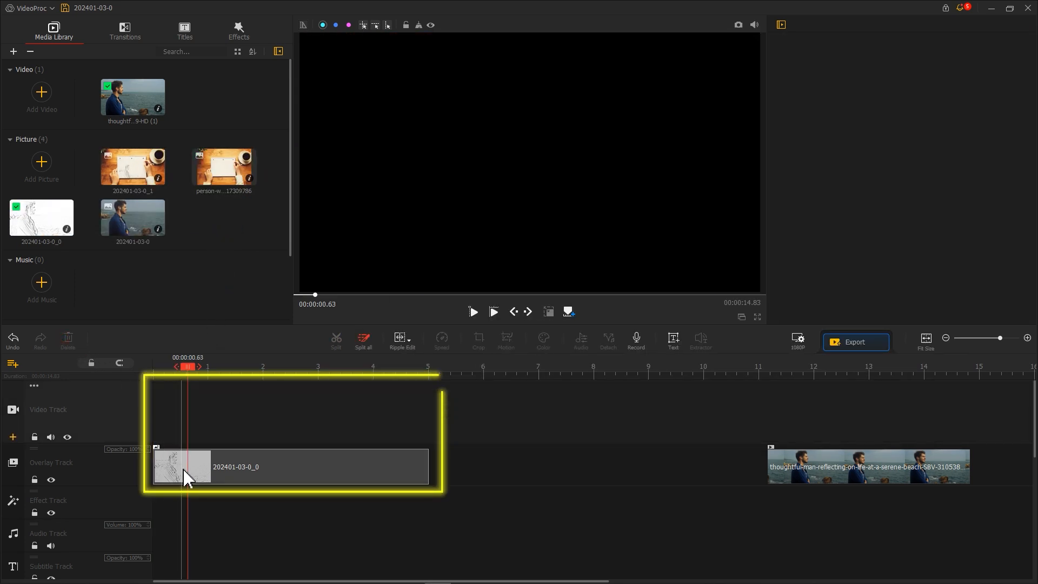
pyautogui.click(184, 476)
pyautogui.click(68, 344)
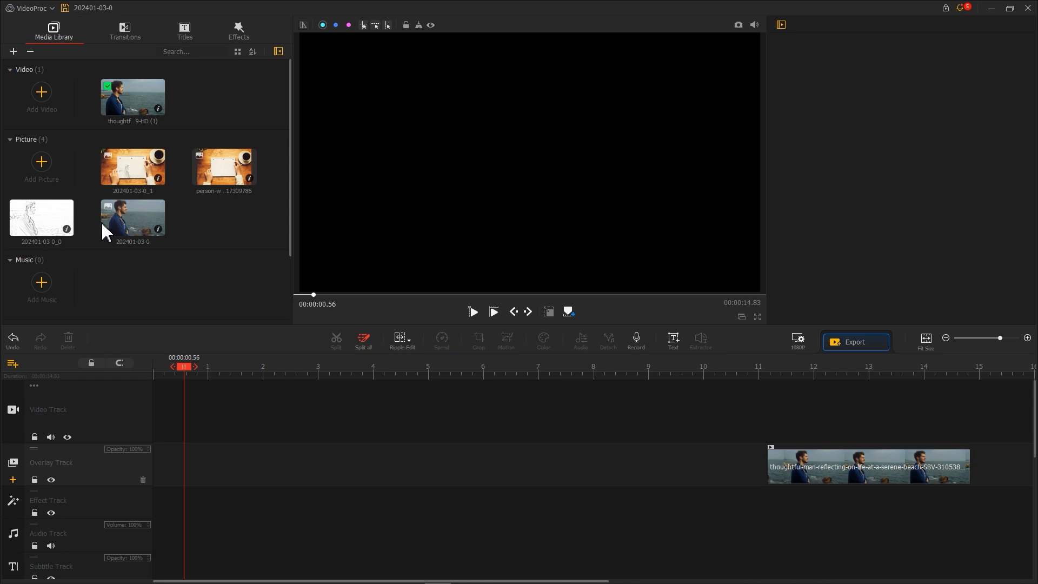
pyautogui.click(121, 174)
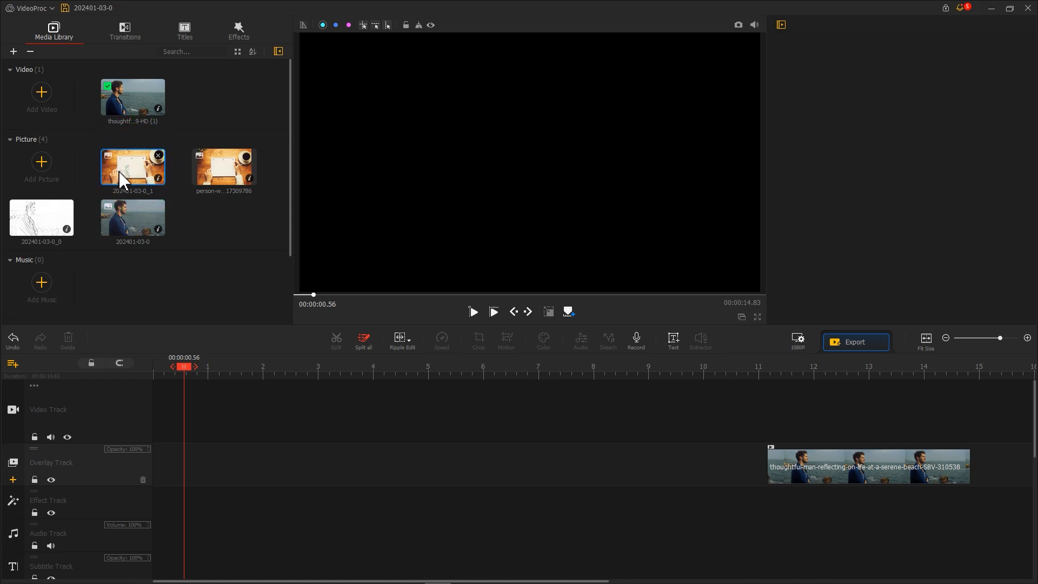
pyautogui.moveTo(121, 174); pyautogui.dragTo(157, 432)
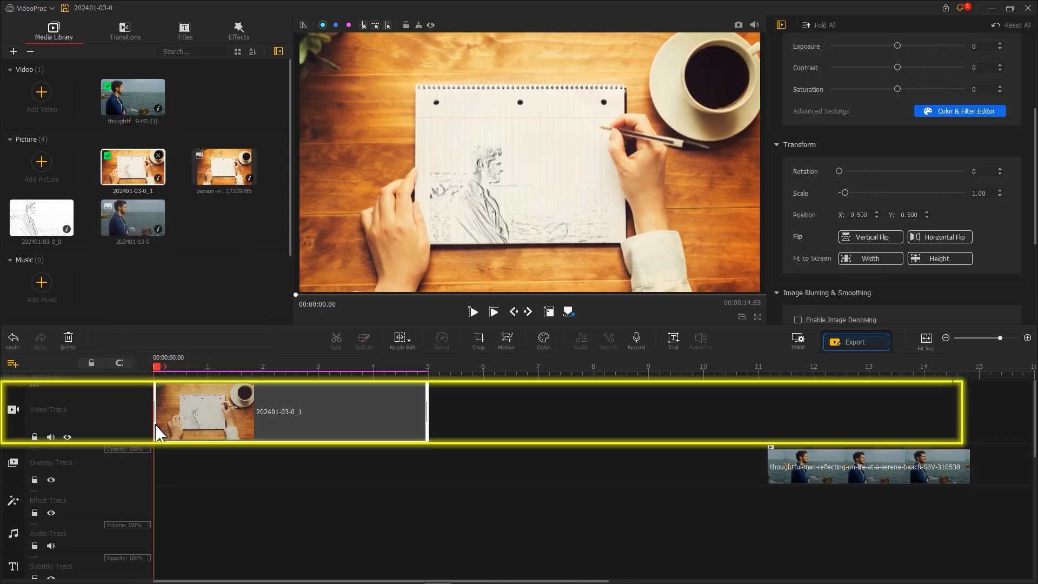
# Step: Open the snapshot in the Motion Editor and add a keyframe at its start that frames the full 1920x1080 picture
pyautogui.click(507, 340)
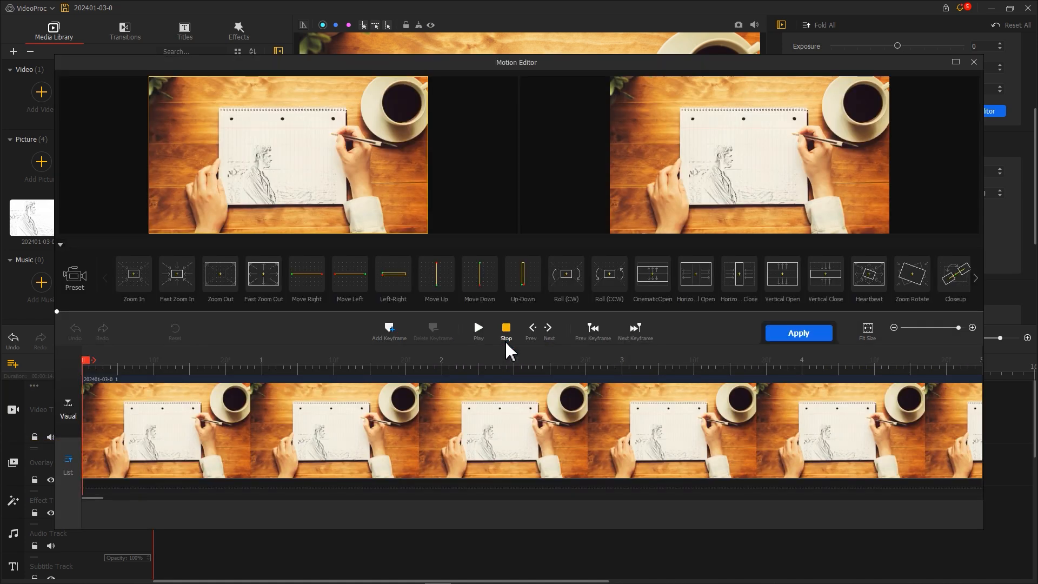
pyautogui.click(388, 330)
pyautogui.click(389, 339)
pyautogui.moveTo(281, 180); pyautogui.dragTo(222, 209)
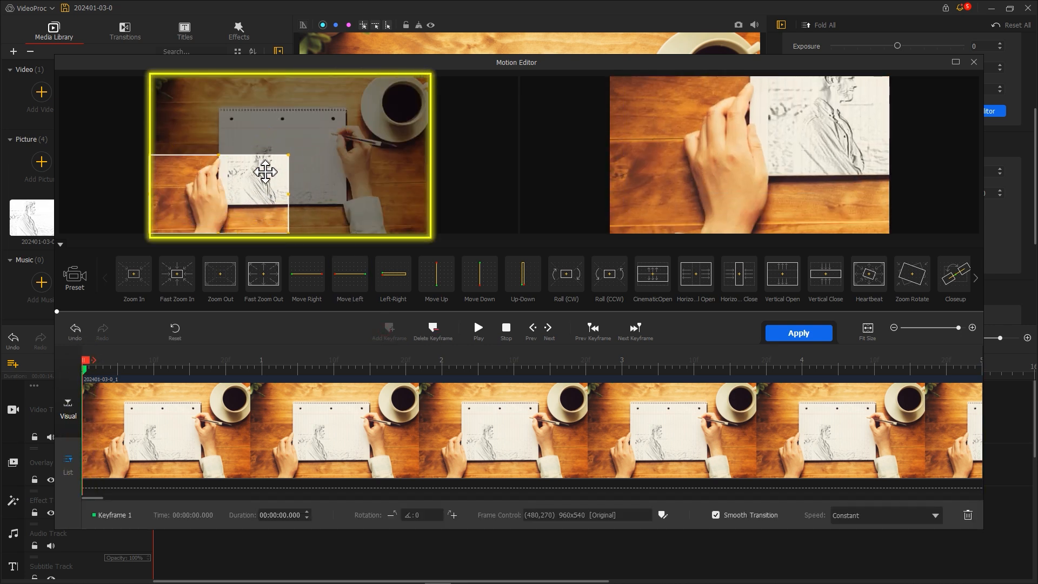
pyautogui.moveTo(288, 156); pyautogui.dragTo(436, 74)
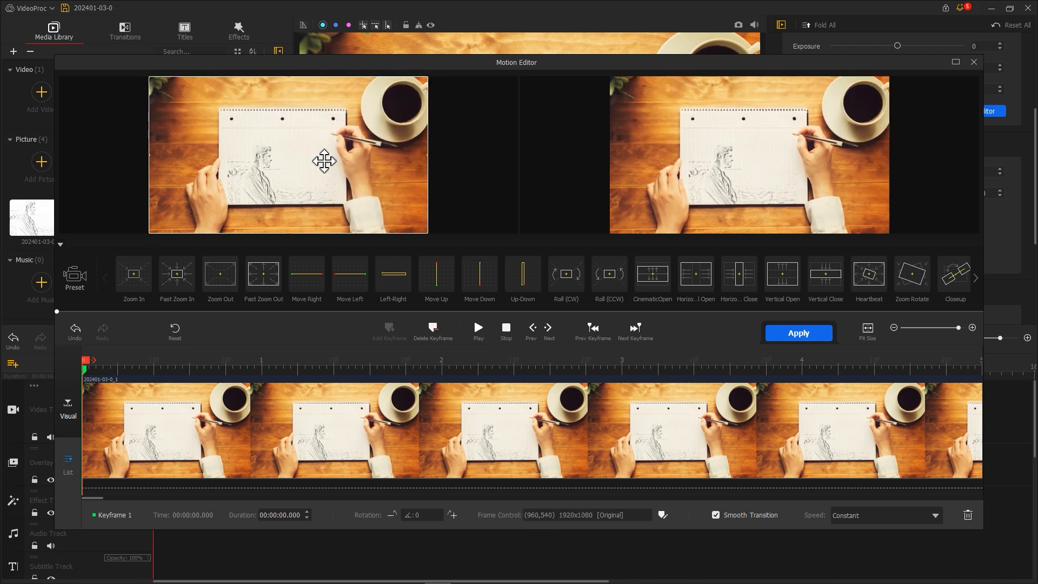
# Step: Add a keyframe at 2 seconds framing only the sketch, about 752x423, with its speed set to Speed Up
pyautogui.moveTo(102, 363); pyautogui.dragTo(452, 367)
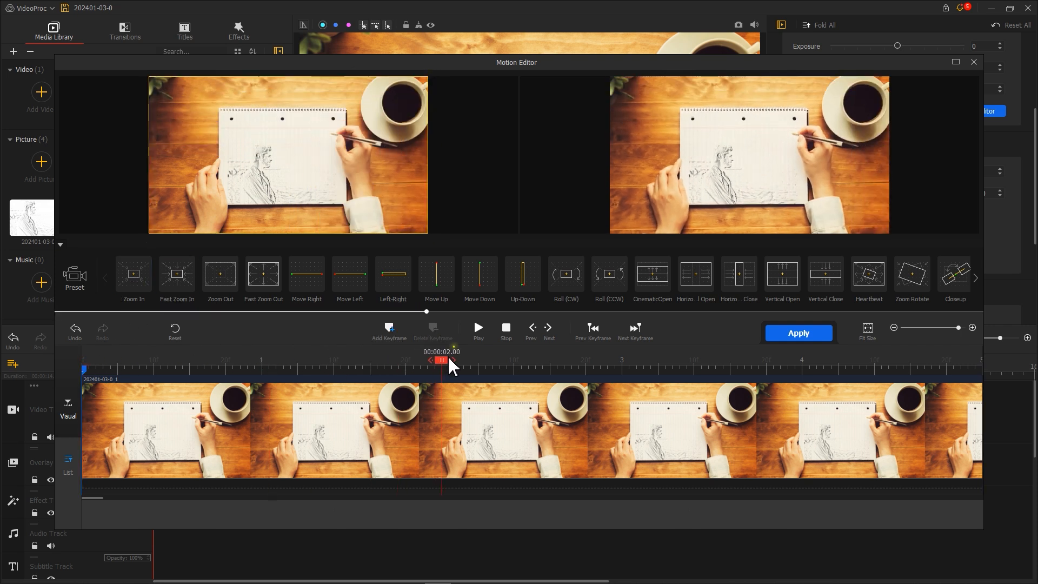
pyautogui.click(388, 330)
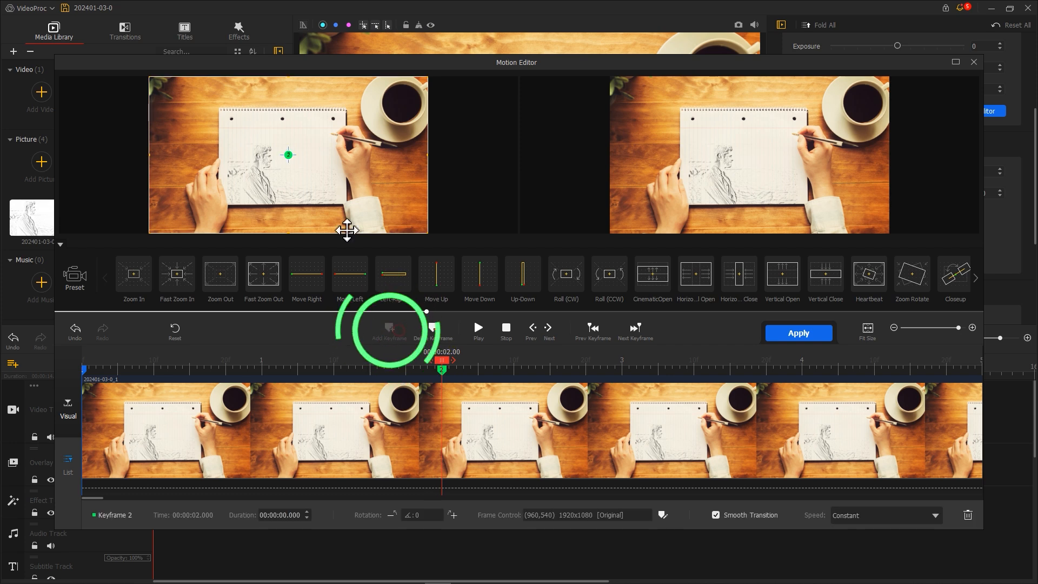
pyautogui.moveTo(427, 77); pyautogui.dragTo(285, 182)
pyautogui.moveTo(275, 192); pyautogui.dragTo(349, 165)
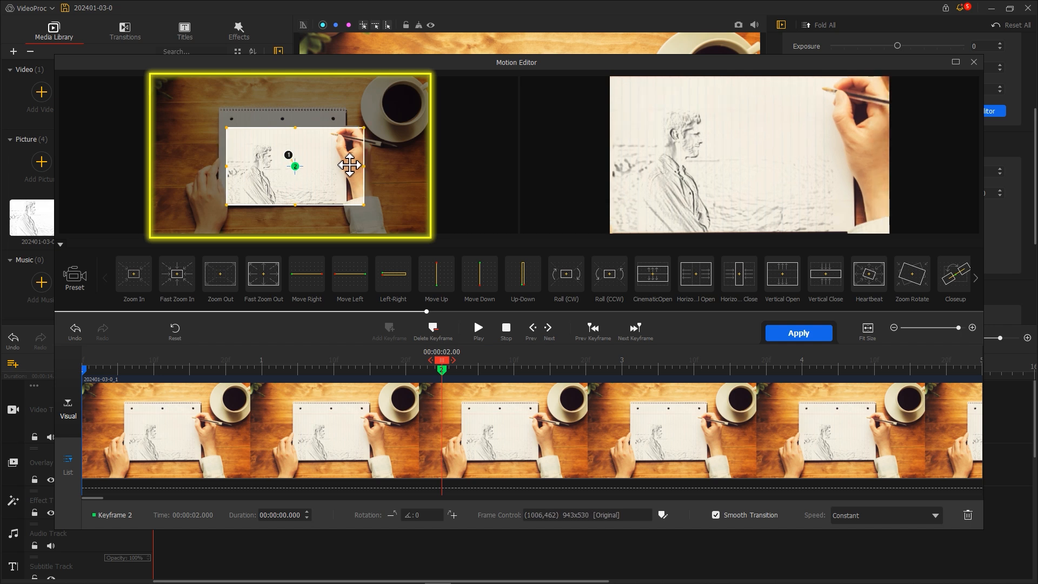
pyautogui.moveTo(366, 128); pyautogui.dragTo(332, 144)
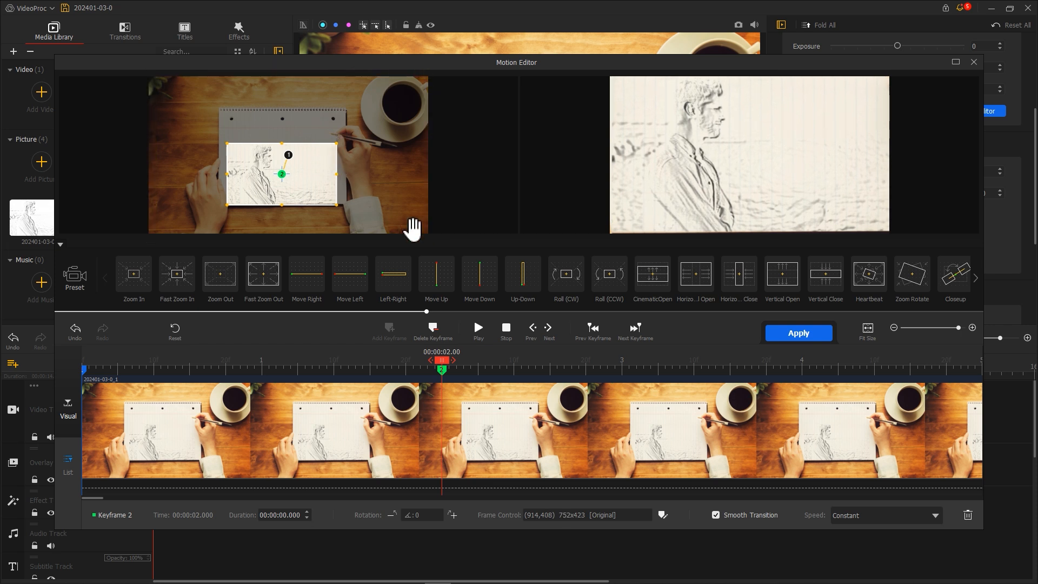
pyautogui.click(842, 515)
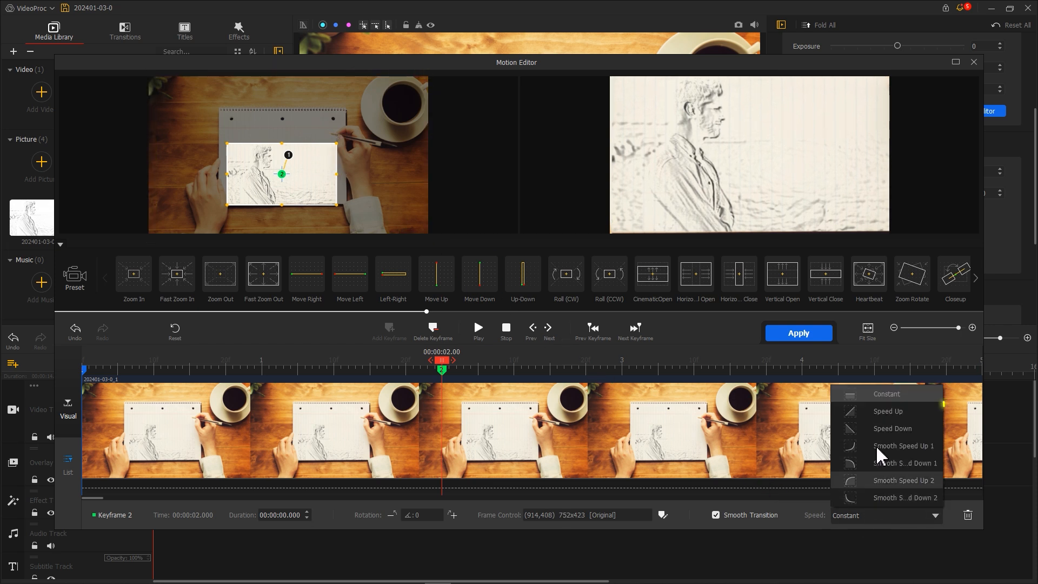
pyautogui.click(881, 411)
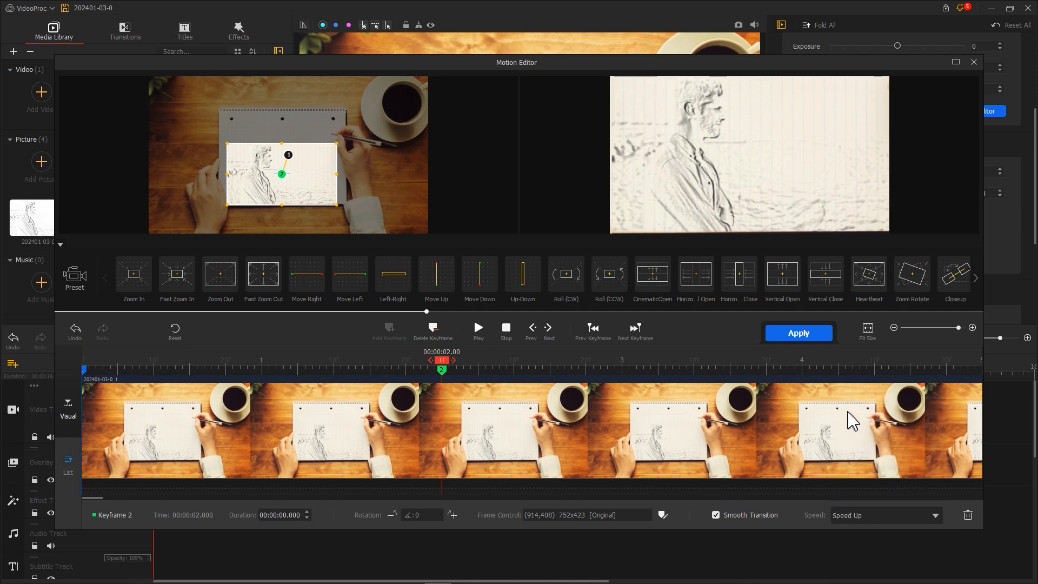
# Step: Add a third keyframe at 5 seconds with the same sketch framing and apply the motion
pyautogui.moveTo(442, 370); pyautogui.dragTo(1004, 369)
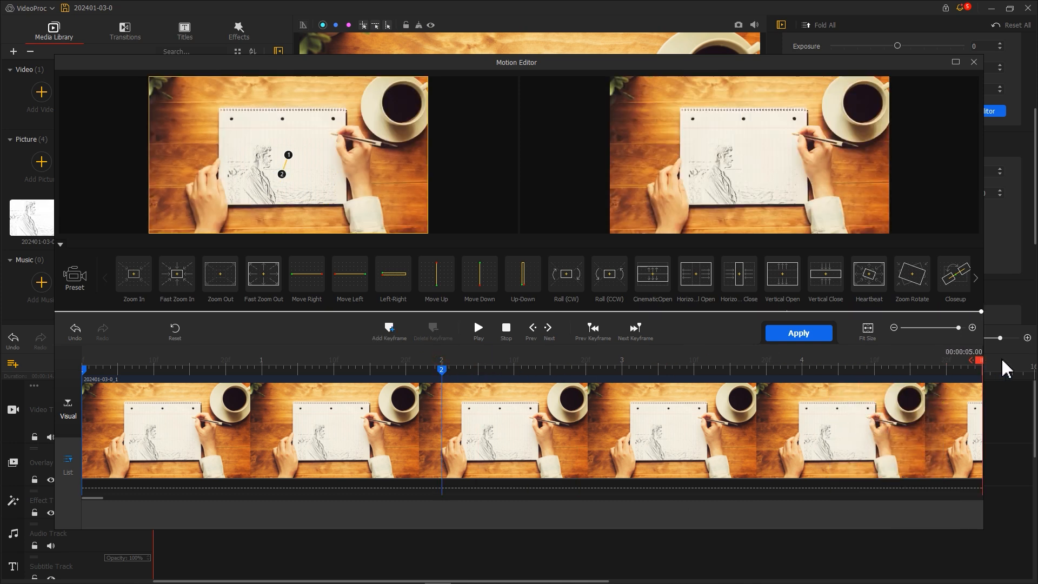
pyautogui.click(389, 329)
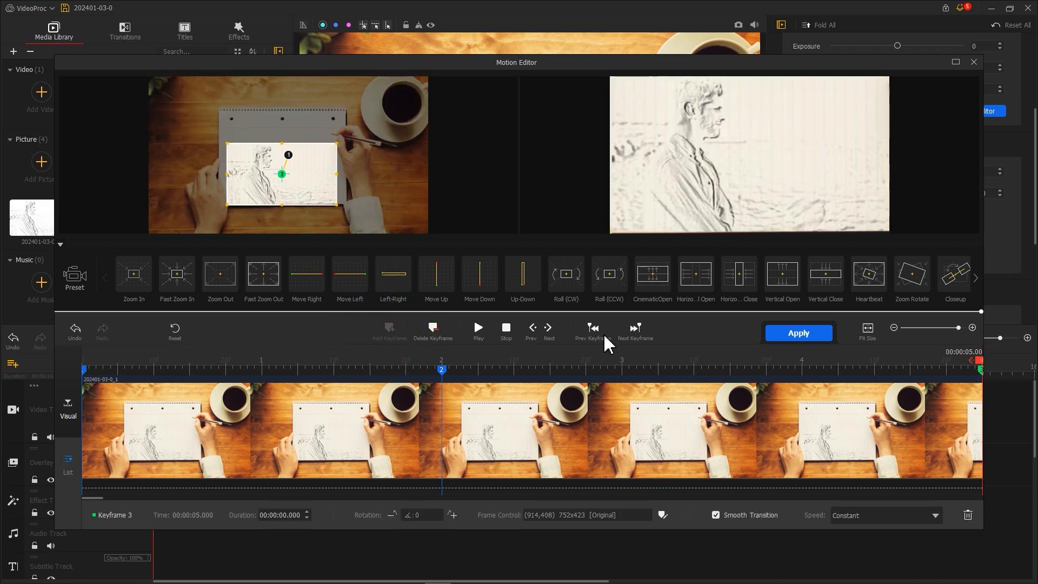
pyautogui.click(793, 338)
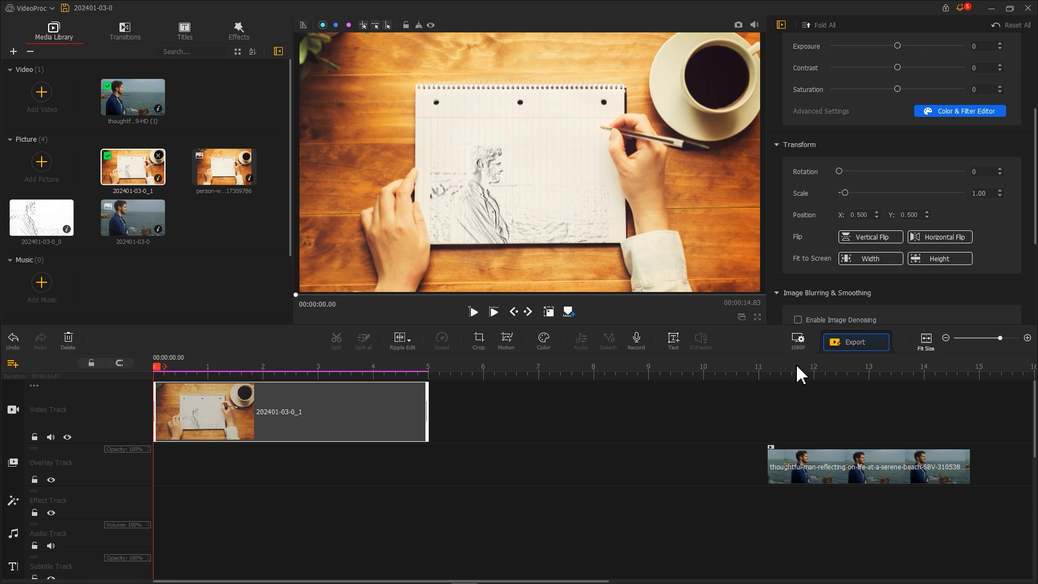
# Step: Trim the notepad snapshot to about 2.1 seconds and move the beach clip directly after it on the video track
pyautogui.moveTo(429, 416); pyautogui.dragTo(267, 417)
pyautogui.moveTo(269, 417); pyautogui.dragTo(269, 417)
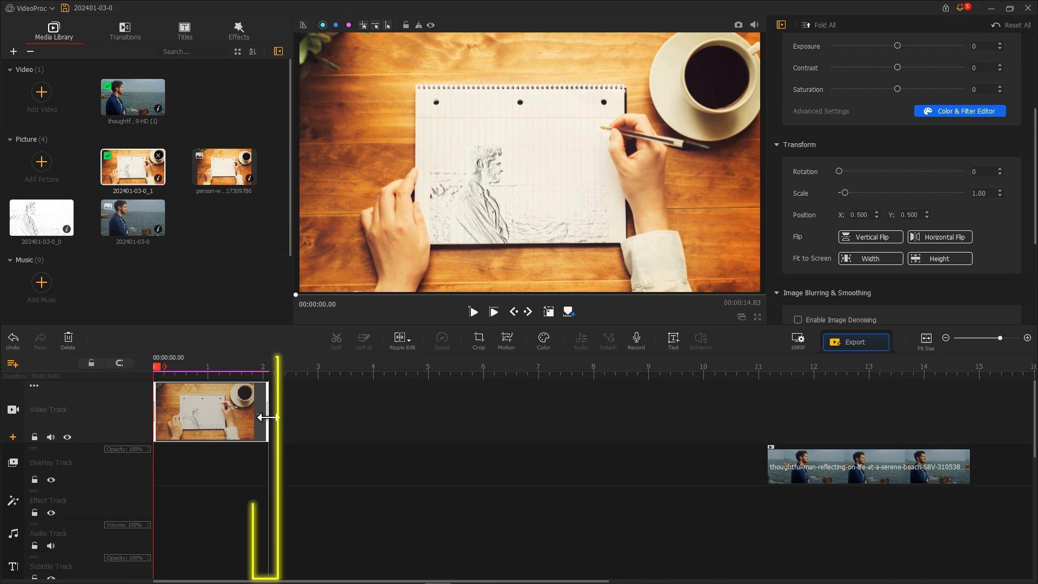
pyautogui.click(792, 469)
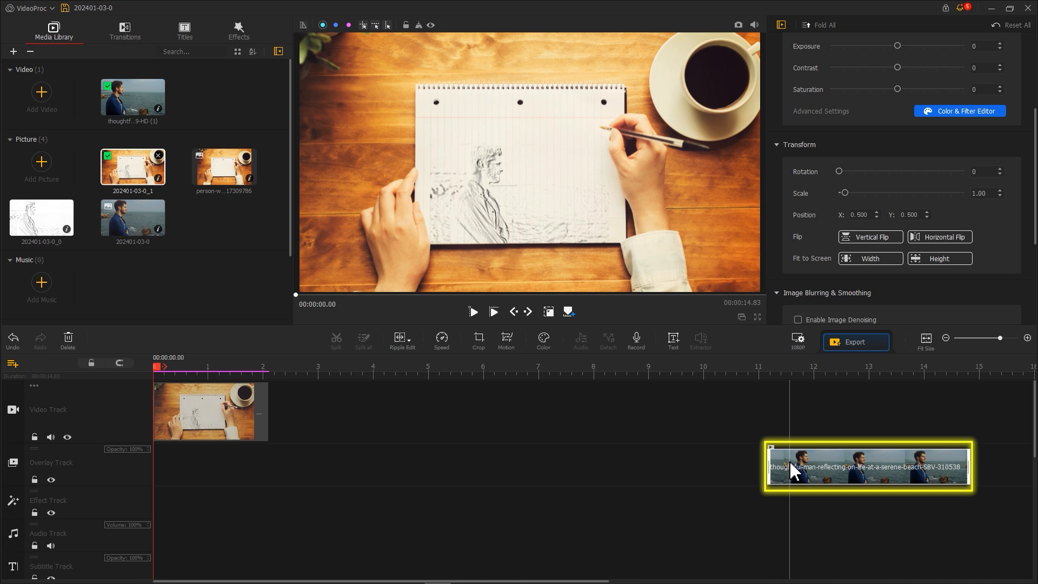
pyautogui.moveTo(792, 469); pyautogui.dragTo(451, 452)
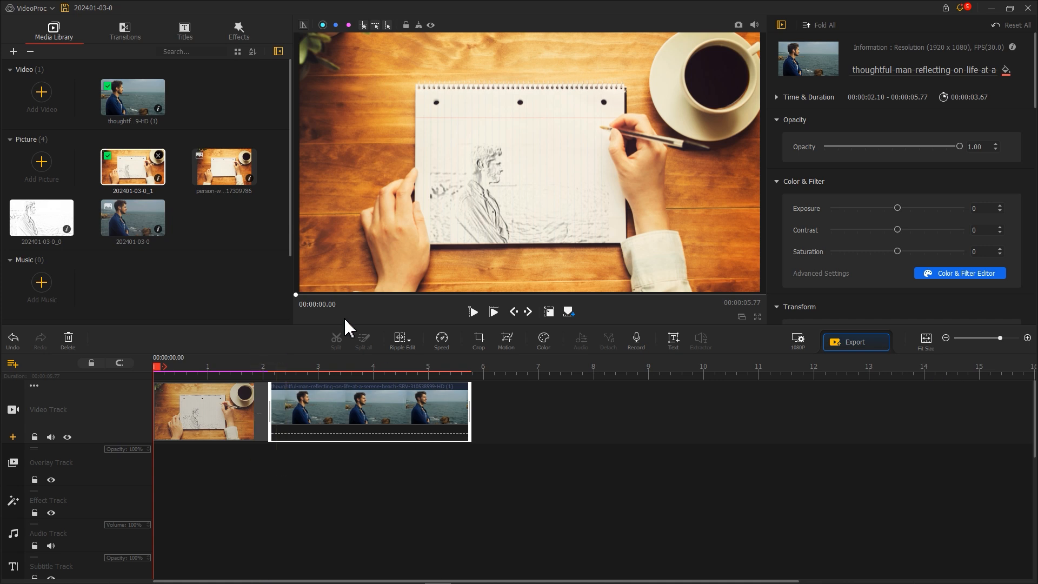
# Step: Add a Fade to White transition between the snapshot and the beach clip and shorten it to 0.6 seconds
pyautogui.click(124, 33)
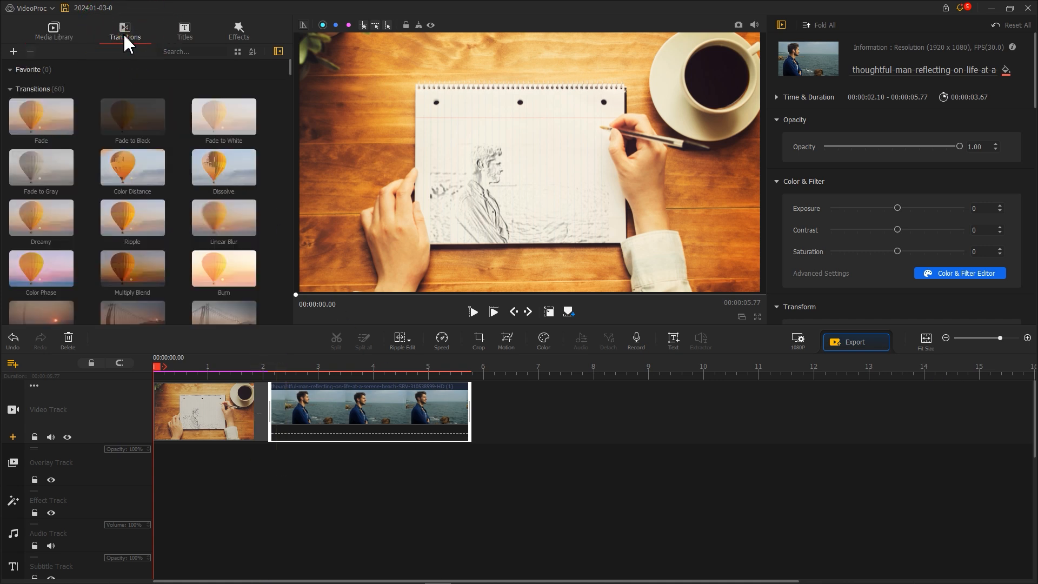
pyautogui.click(215, 119)
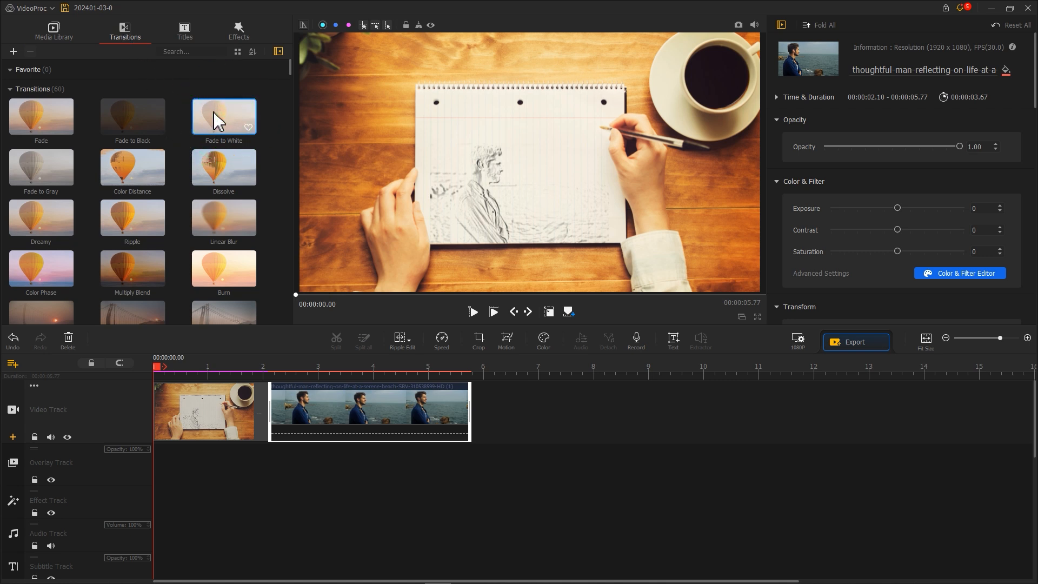
pyautogui.moveTo(219, 124); pyautogui.dragTo(260, 412)
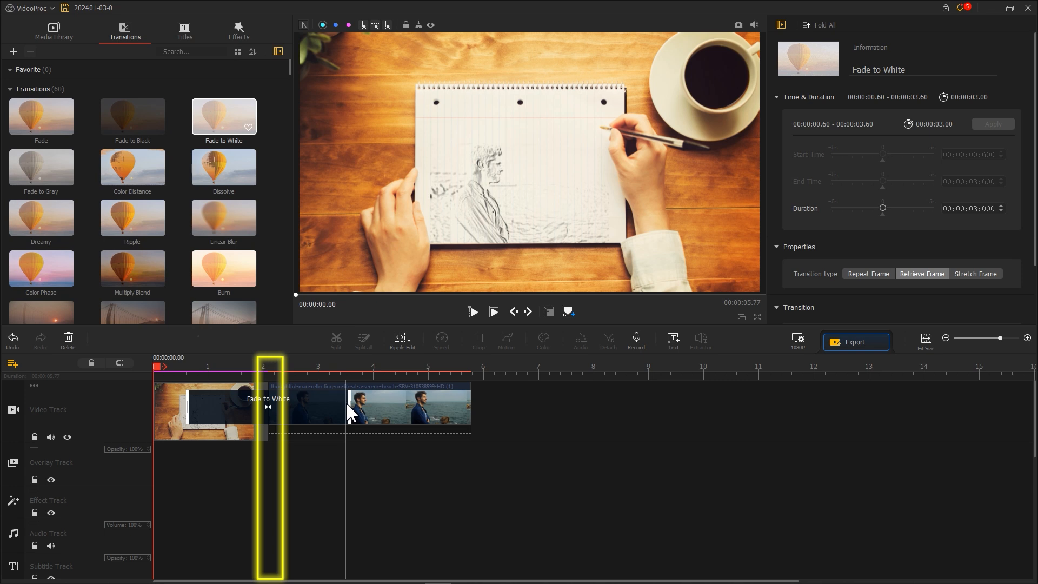
pyautogui.moveTo(349, 405); pyautogui.dragTo(287, 416)
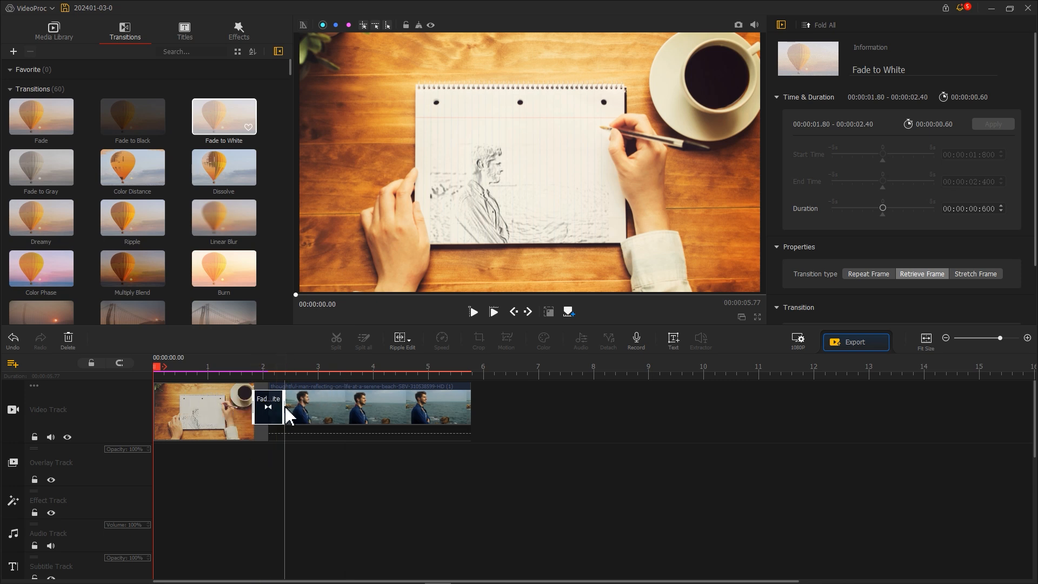